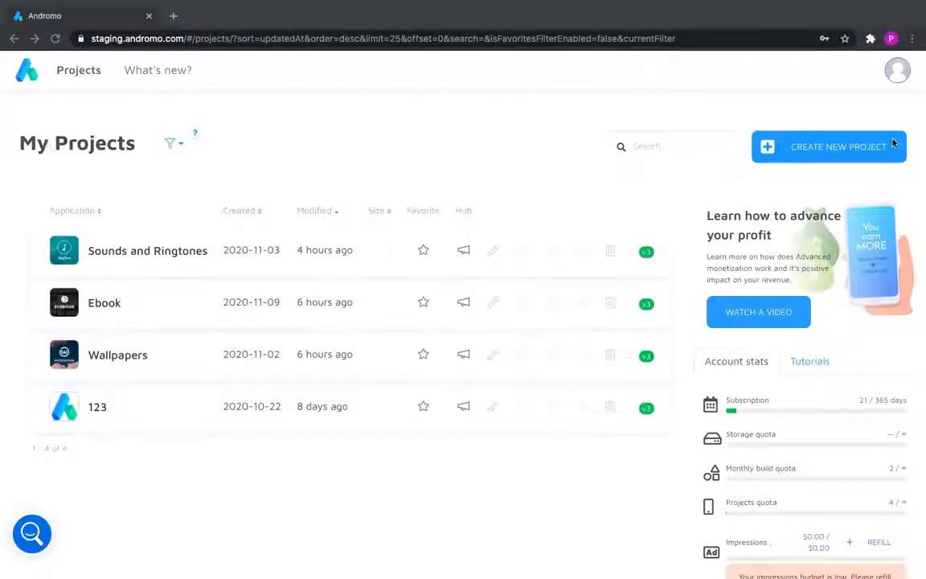
Create a new project named "Cool App".
click(765, 151)
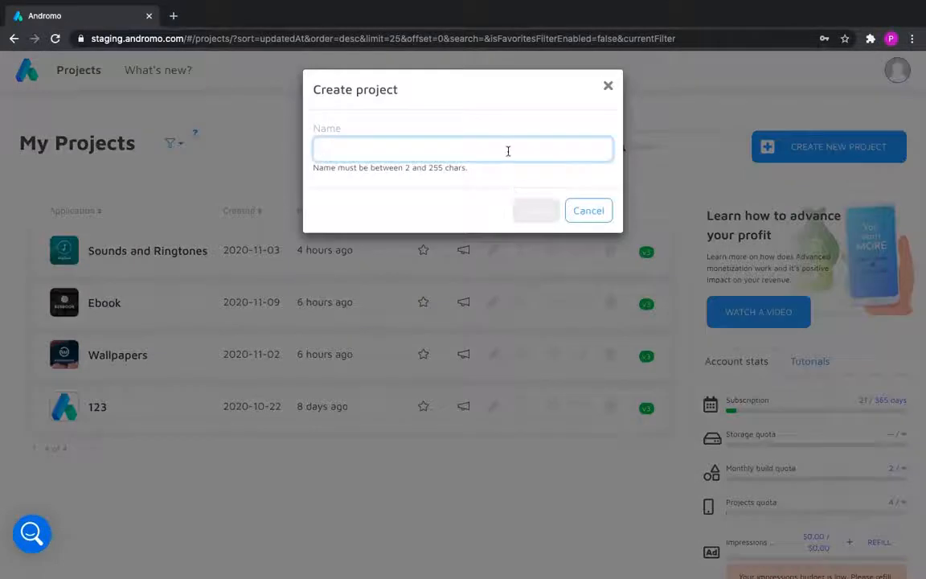
text(Cool App)
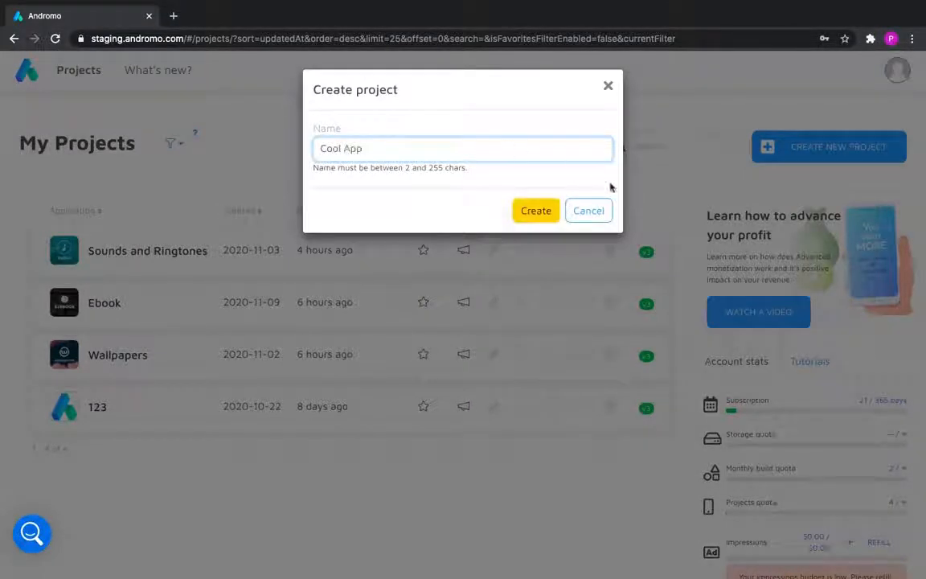
click(536, 211)
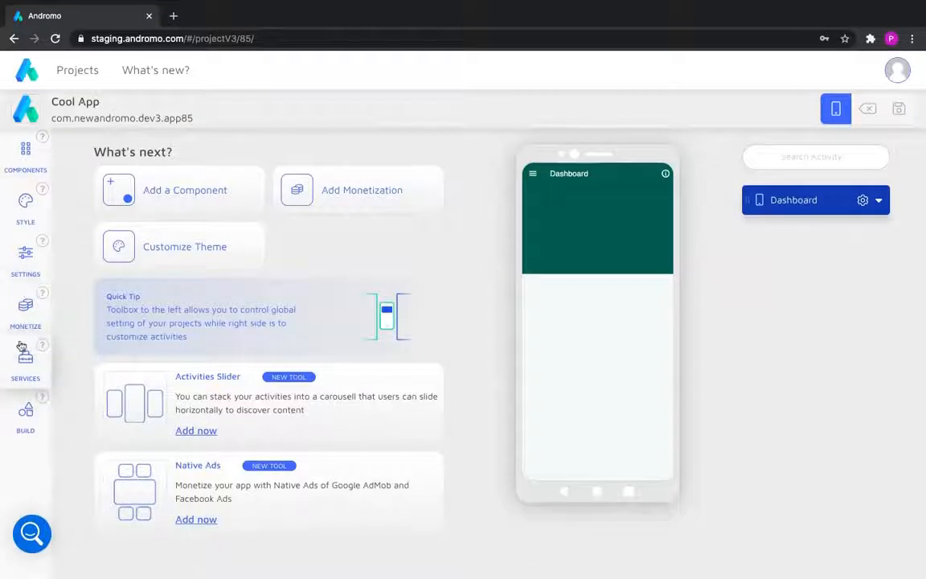
Look through the available component categories and the colour palettes in the style options.
click(26, 152)
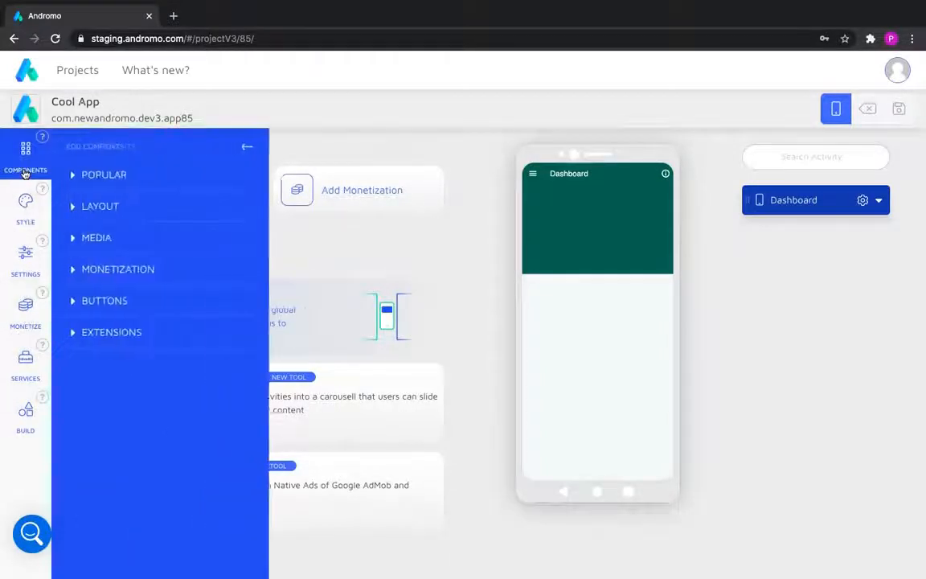
click(245, 147)
click(37, 213)
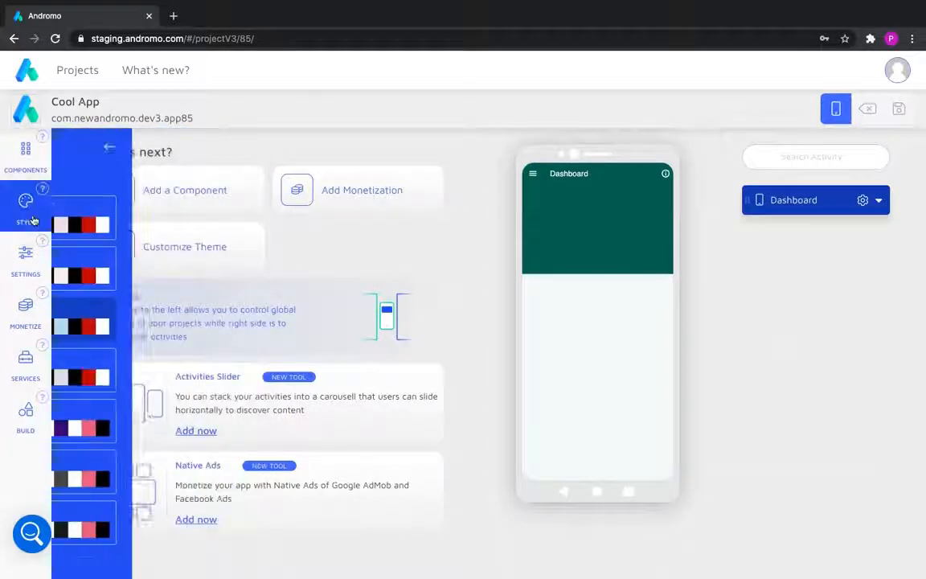
scroll(155, 254, down, 2)
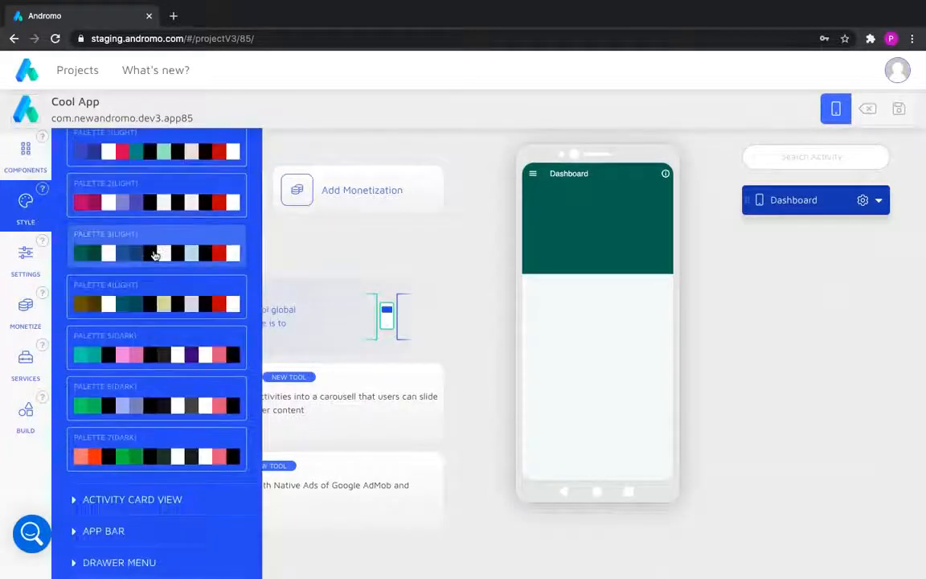
scroll(155, 254, up, 2)
click(240, 146)
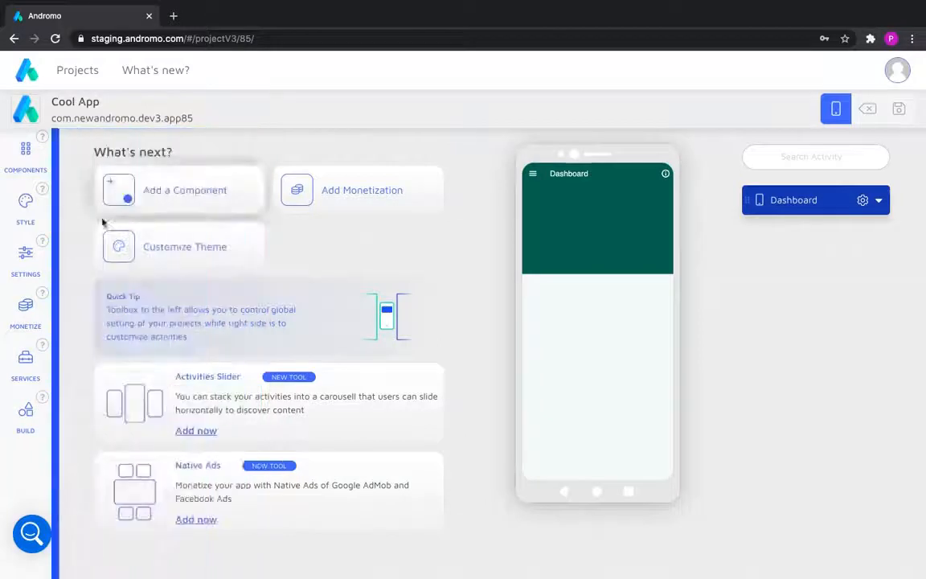
Review the app's basic, icon and pro features settings.
click(35, 266)
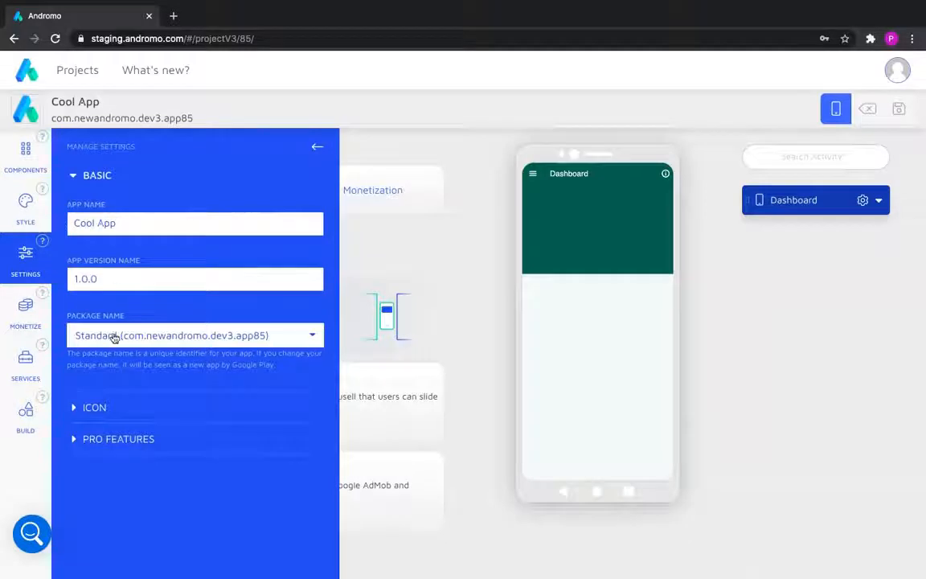
click(74, 175)
click(76, 208)
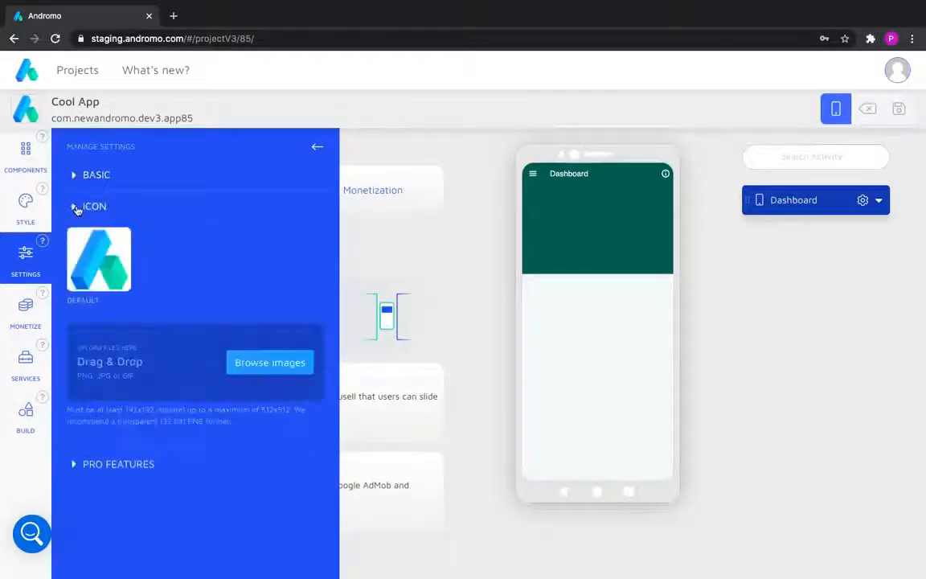
click(75, 206)
click(73, 244)
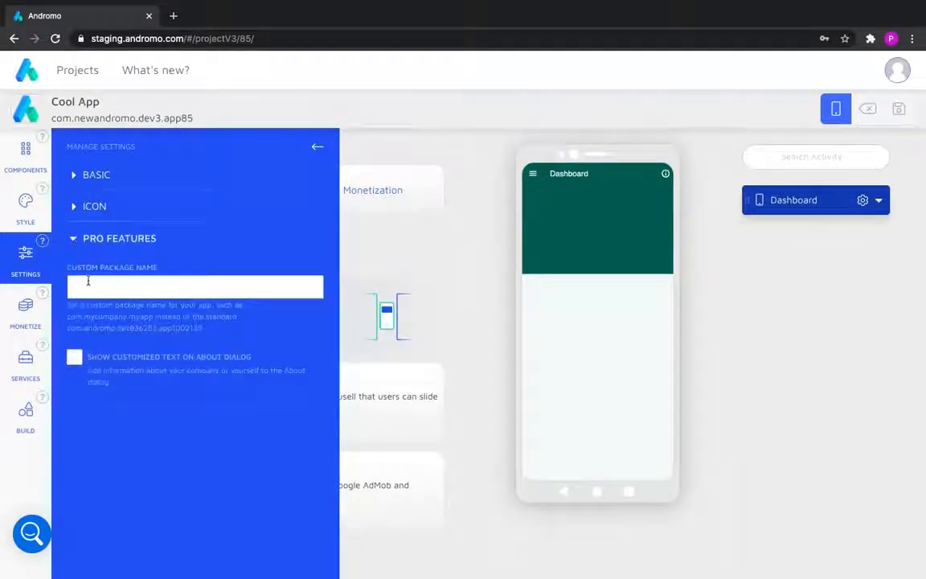
Enable customized text on the About dialog with the text "Hi, its me!" and check it in the phone preview.
click(74, 356)
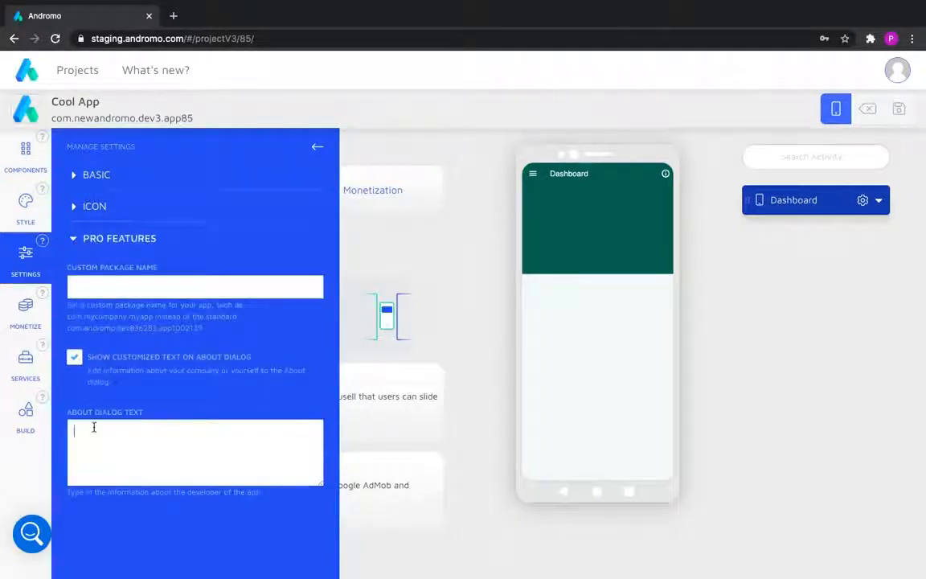
text(Hi,)
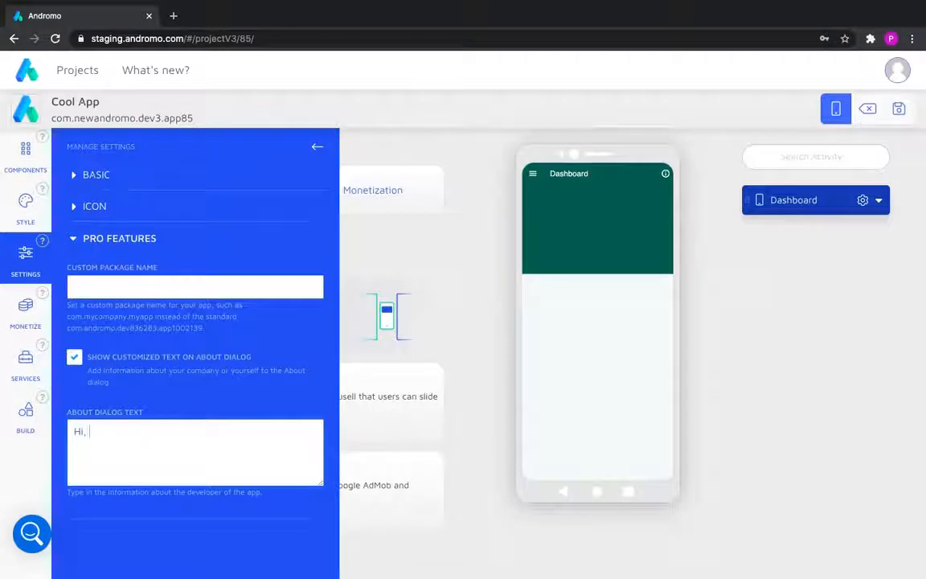
text( its me!)
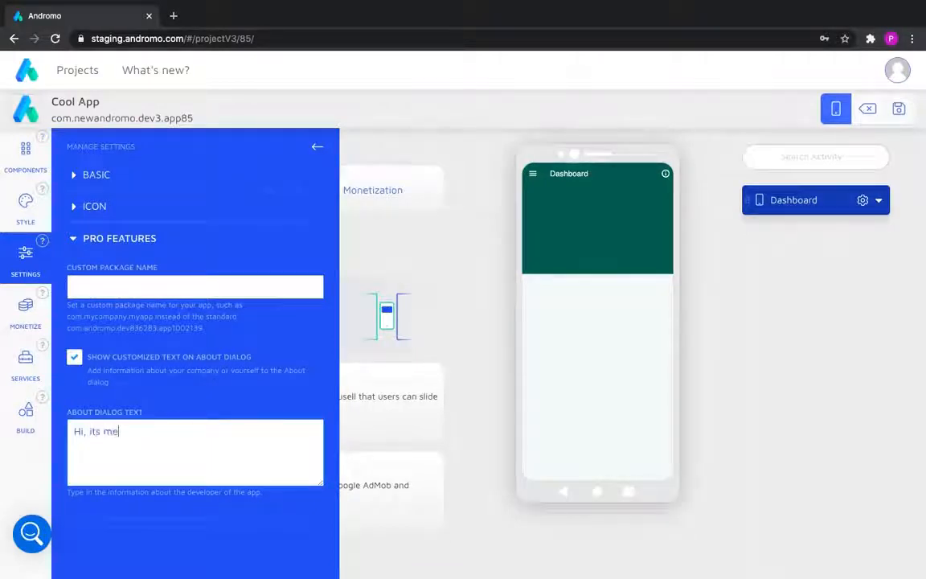
click(665, 175)
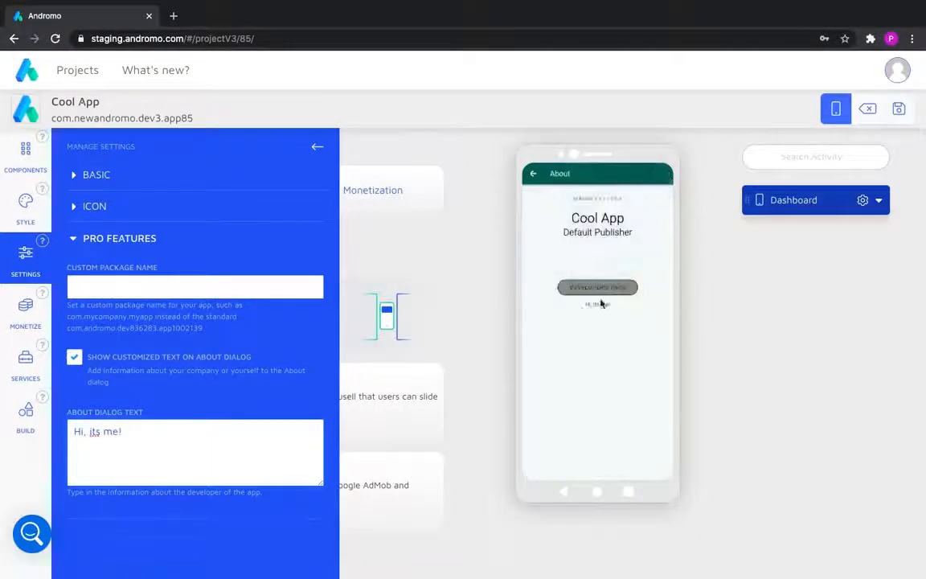
click(532, 179)
Clear the About dialog text and collapse the pro features settings.
click(162, 434)
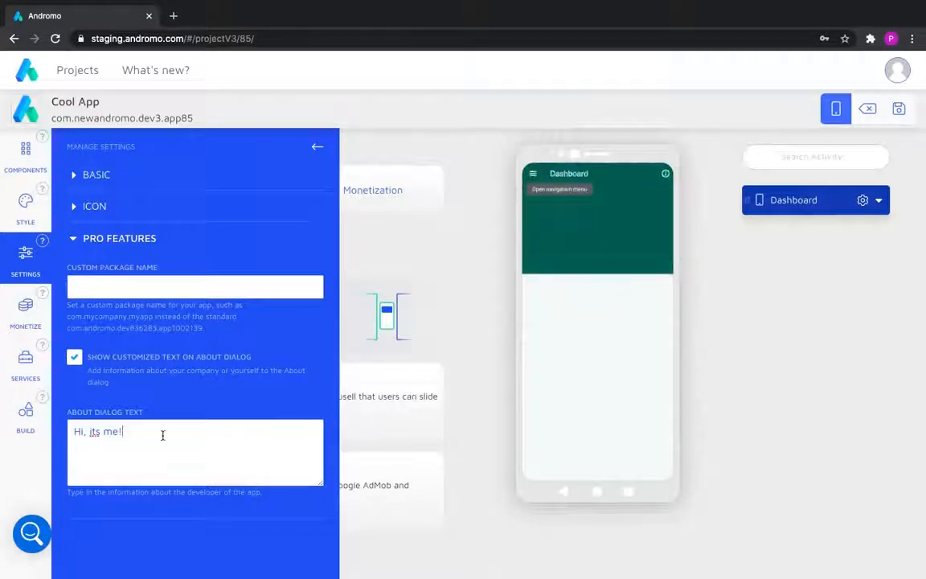
key(super+a)
key(BackSpace)
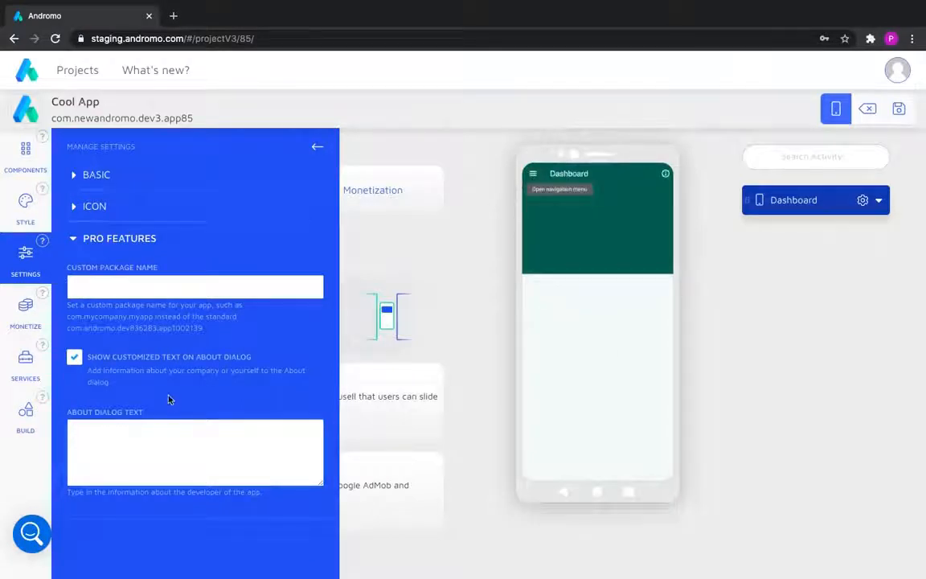
click(74, 238)
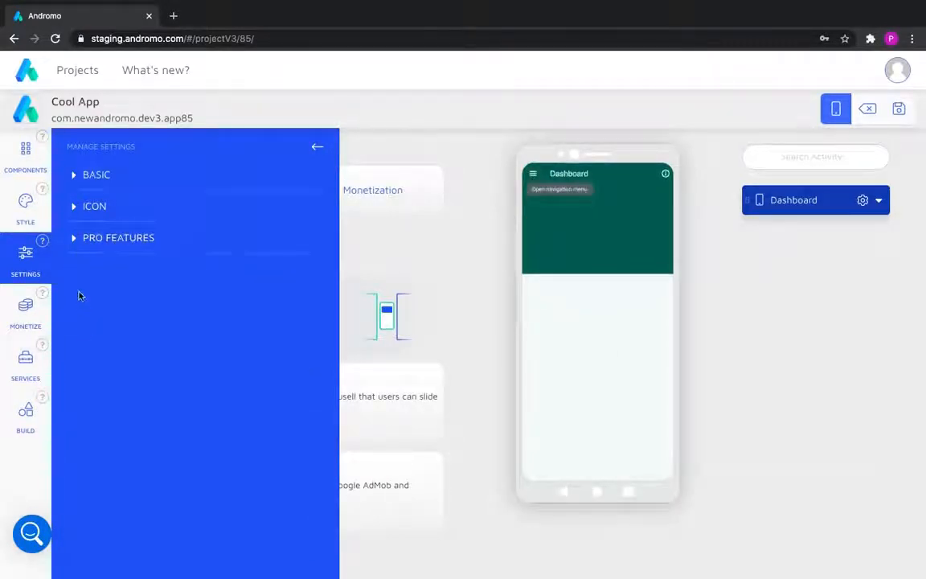
Review the interstitial and splash screen monetization settings.
click(26, 312)
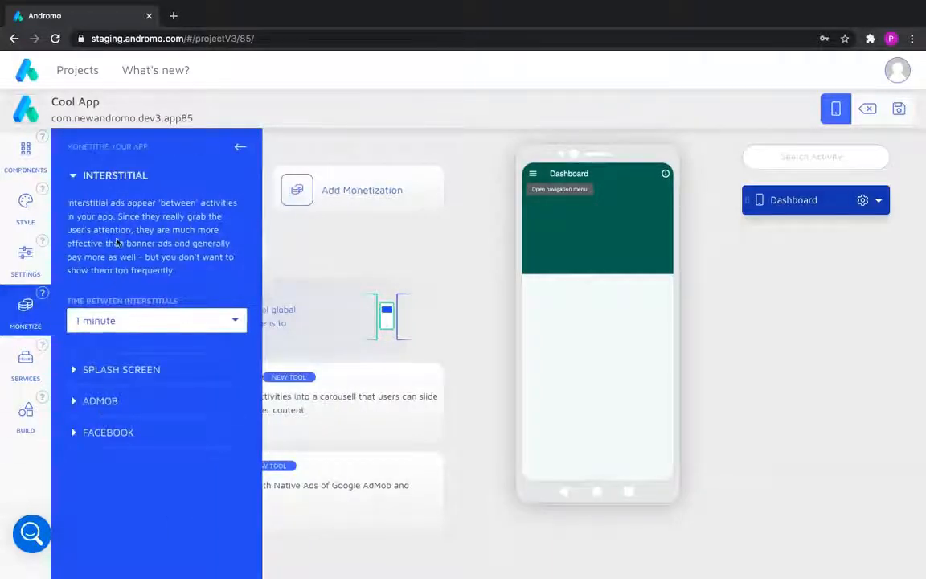
click(75, 180)
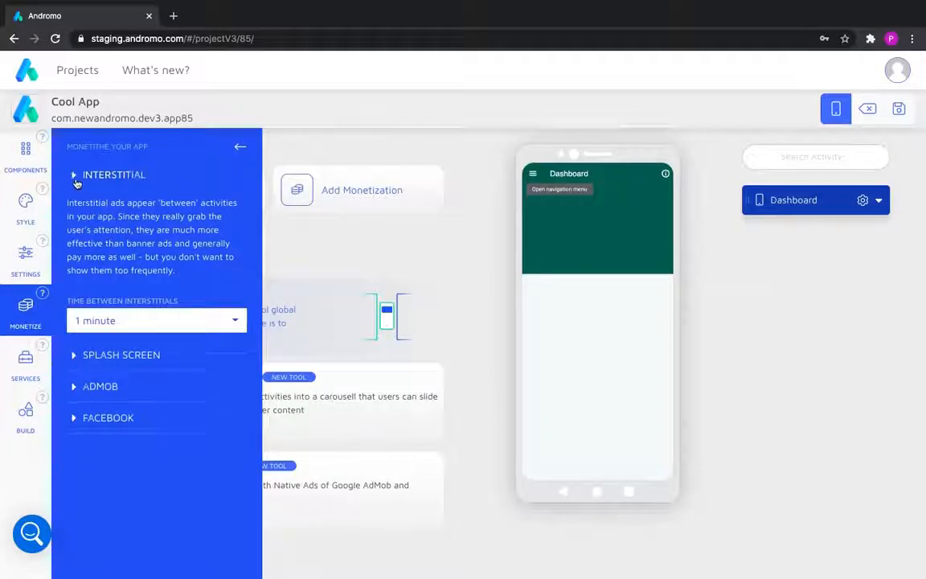
click(73, 205)
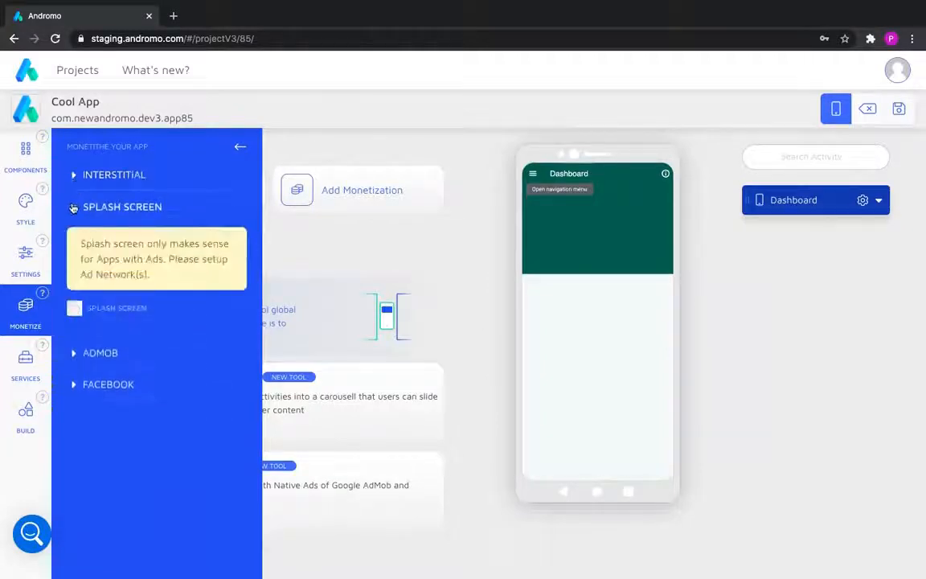
click(73, 208)
Examine the AdMob ad options, including the banner ad unit field, and the Facebook ad options.
click(73, 239)
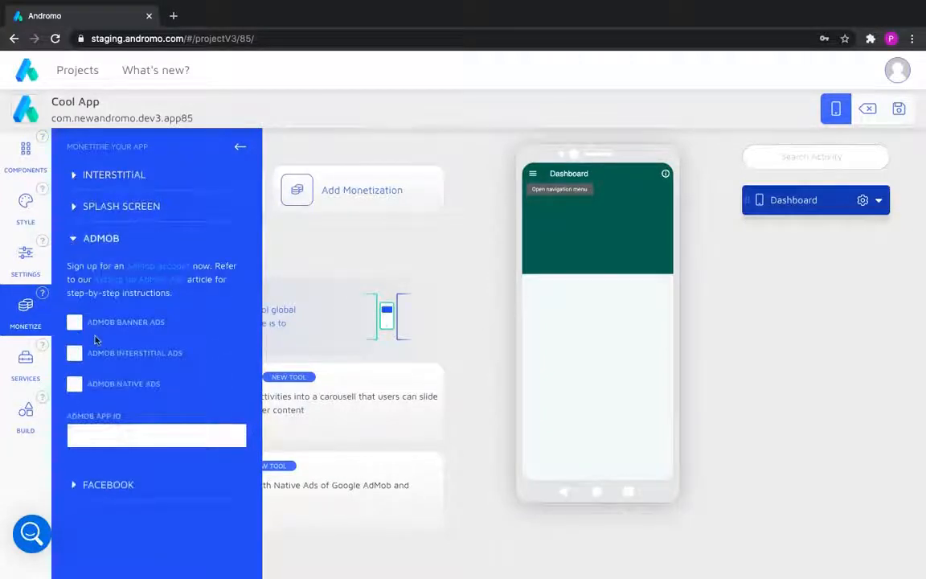
click(75, 323)
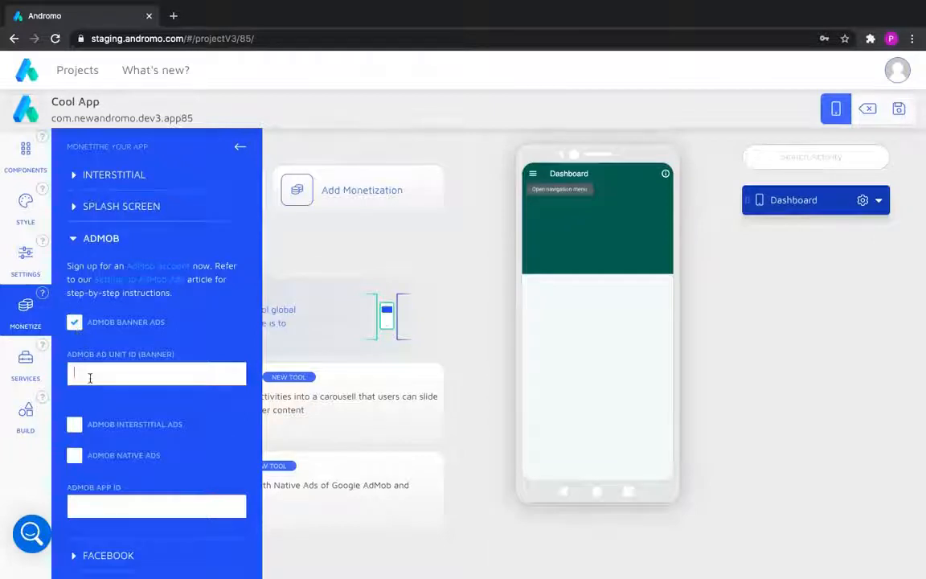
click(73, 322)
click(73, 237)
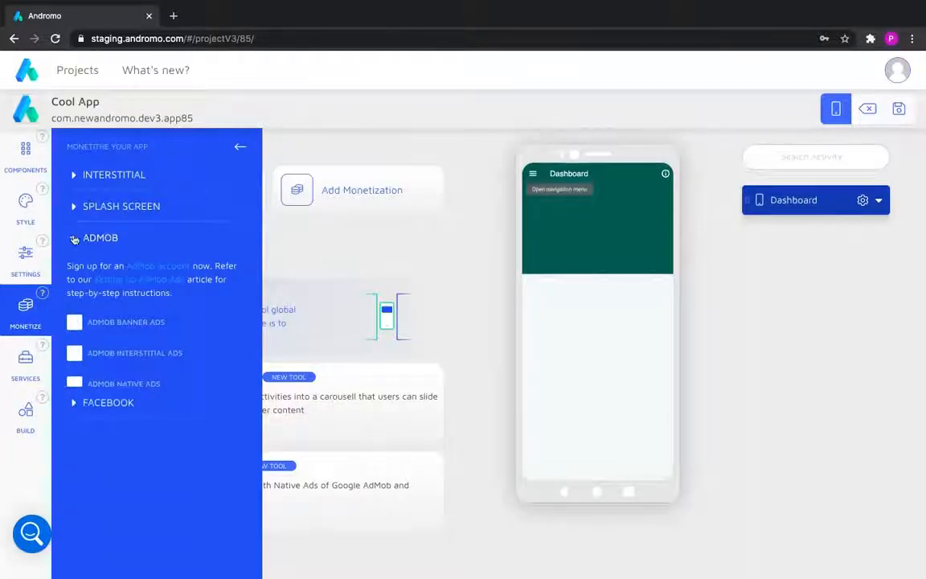
click(74, 270)
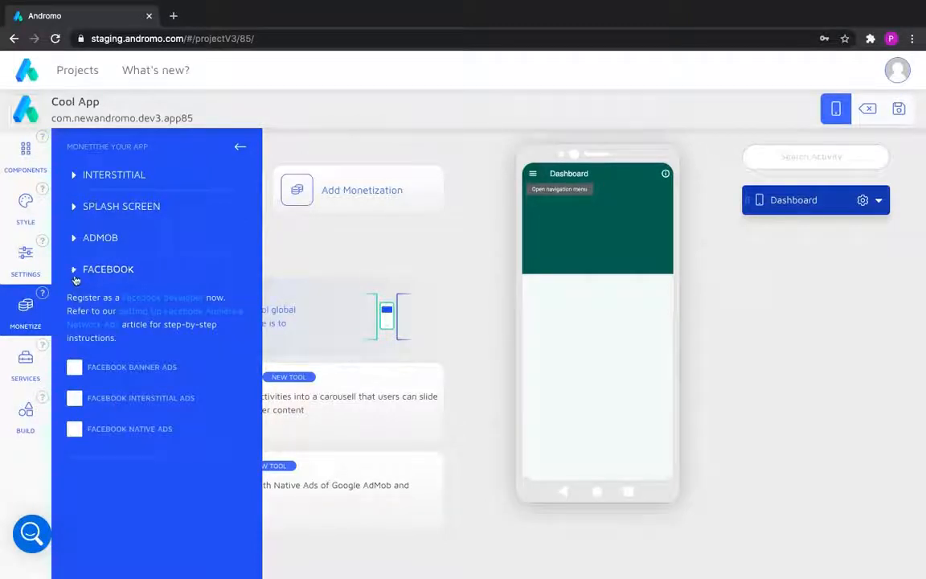
click(69, 258)
click(238, 147)
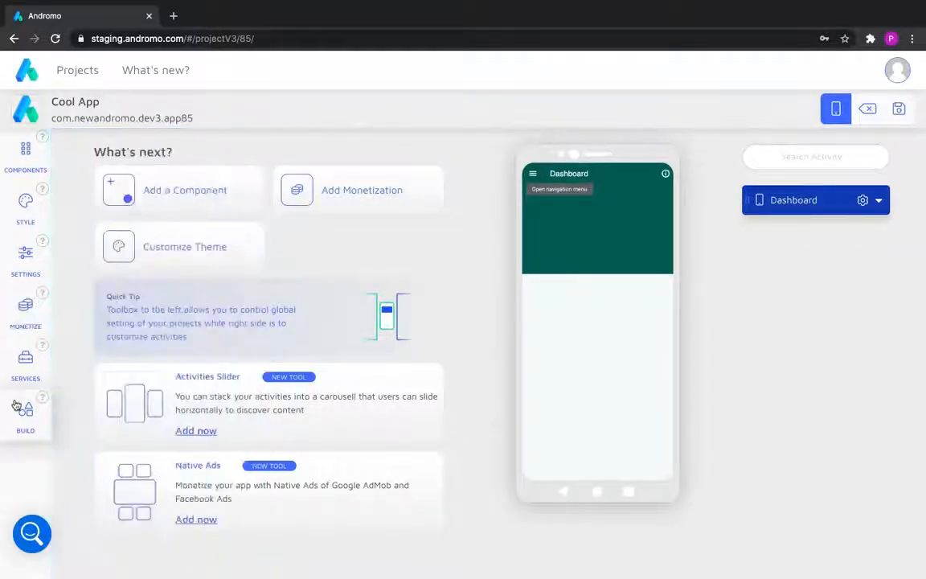
Examine the Firebase Analytics service options and the page for building the app.
click(25, 363)
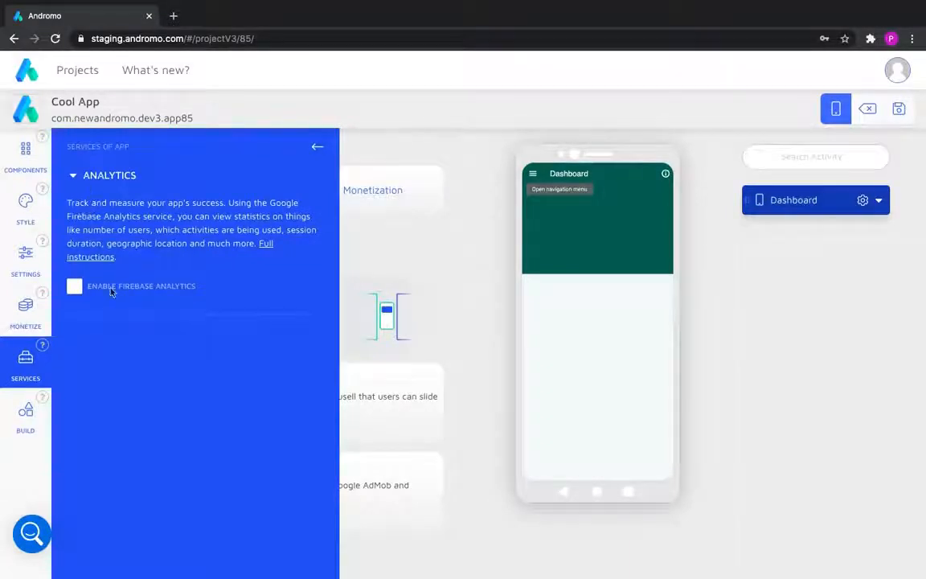
click(73, 286)
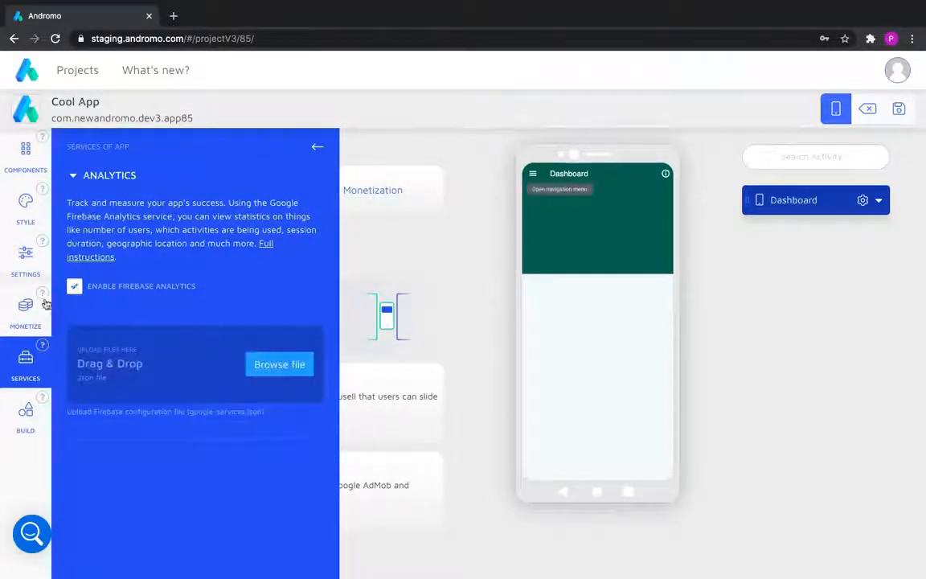
click(74, 286)
click(313, 150)
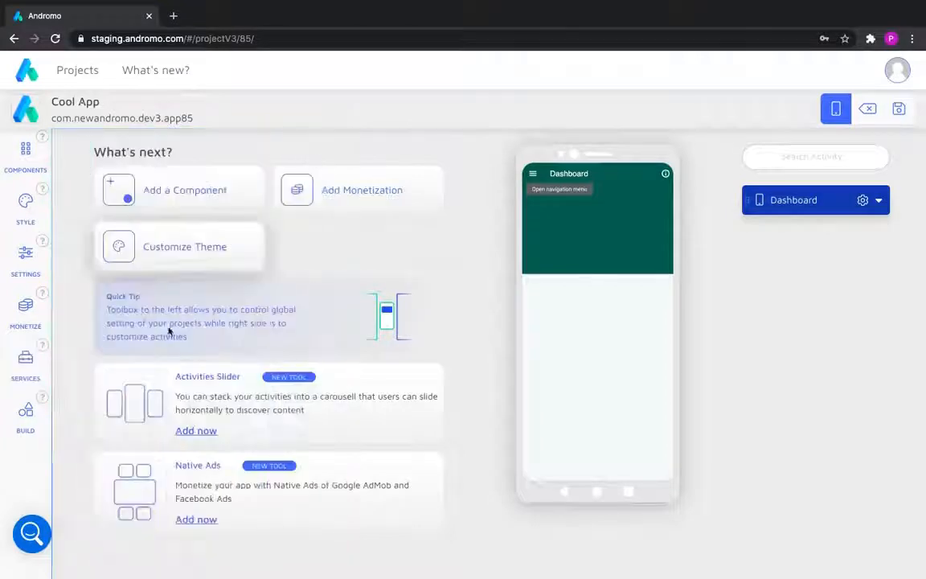
click(48, 397)
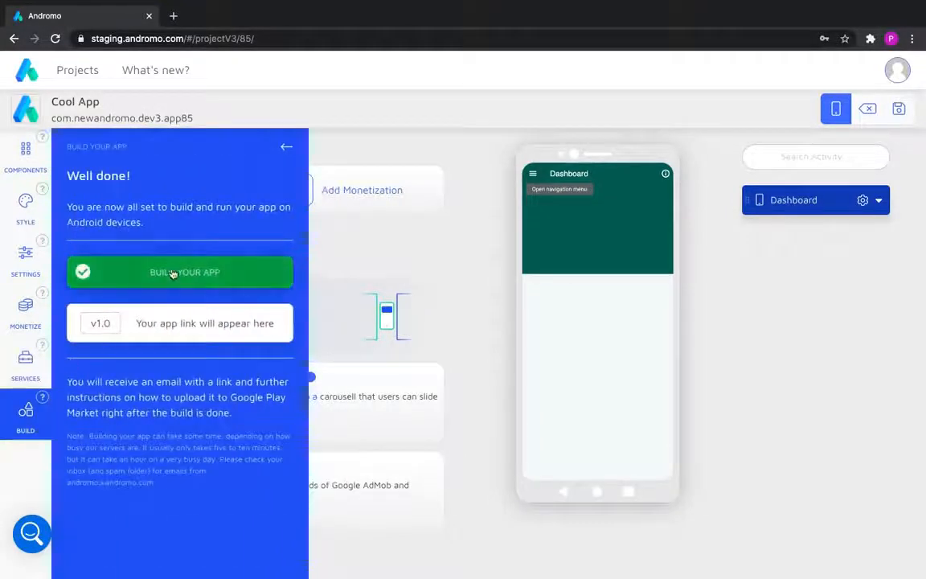
click(285, 150)
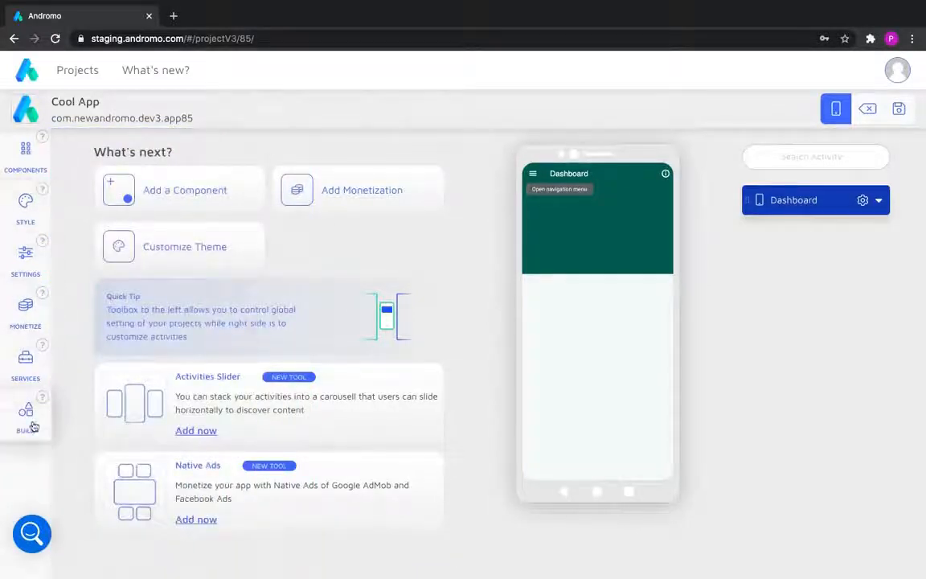
Try several colour palettes on the app preview and apply Palette 1 (Light).
click(26, 225)
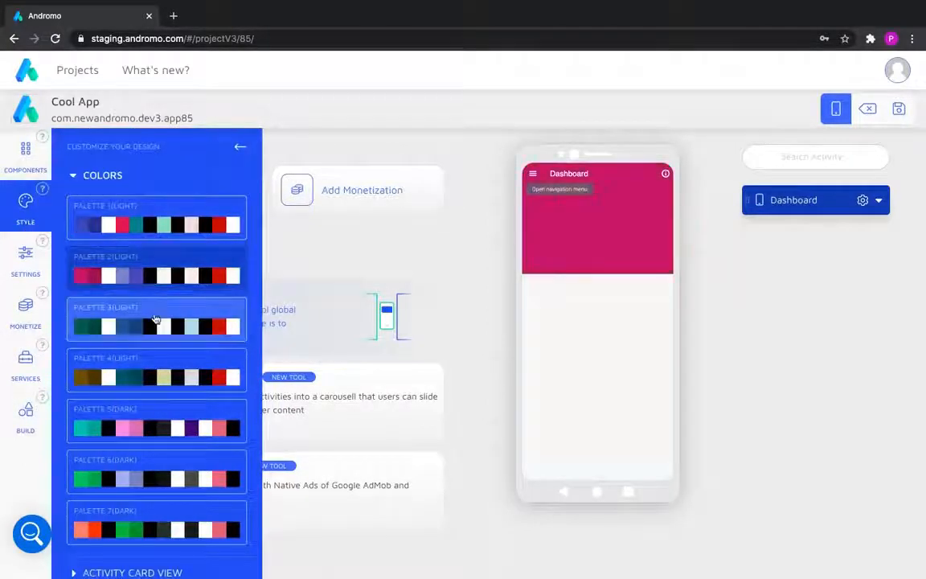
click(149, 363)
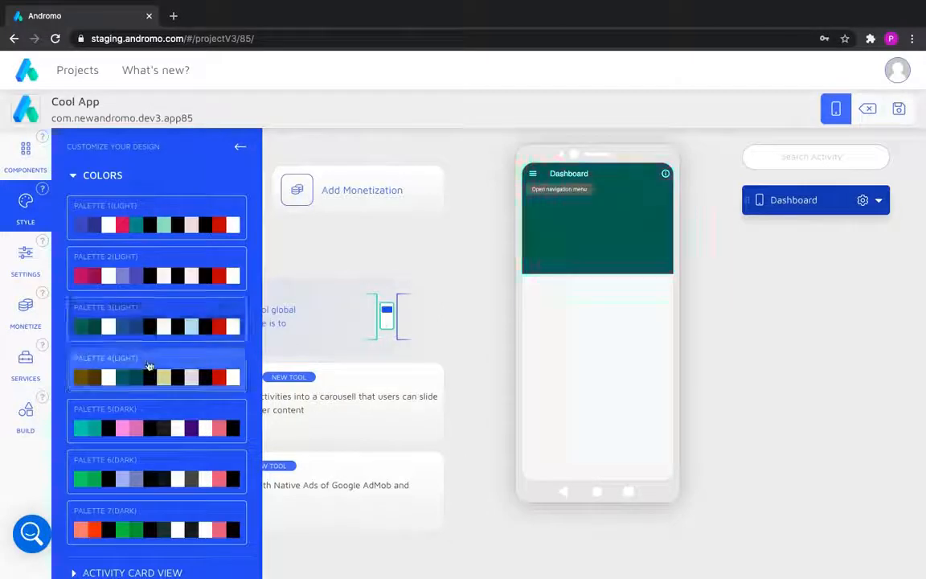
click(151, 428)
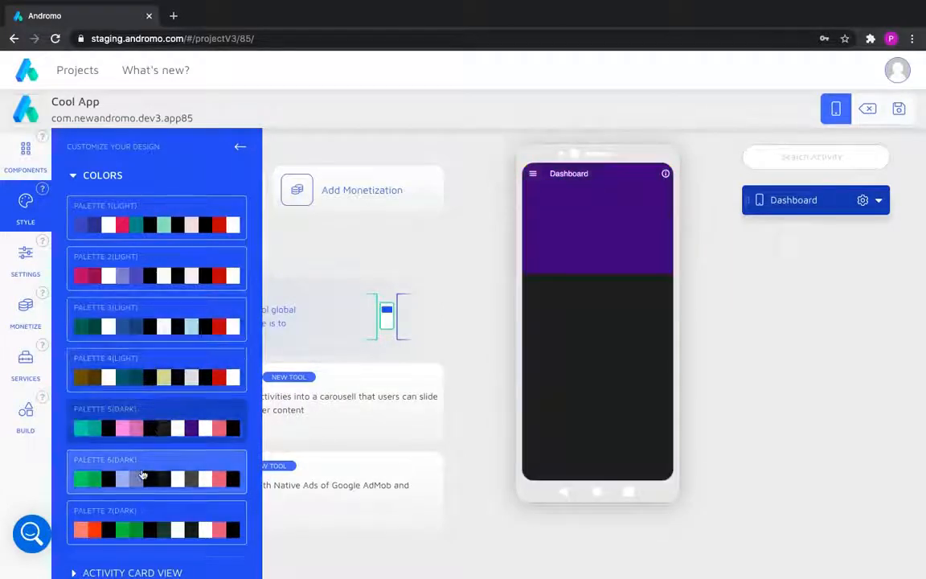
click(111, 221)
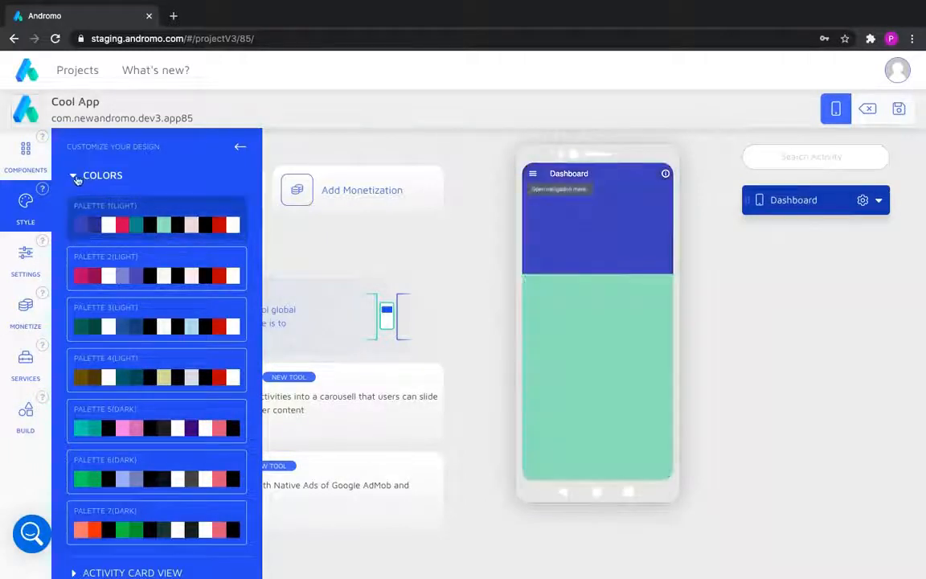
click(77, 176)
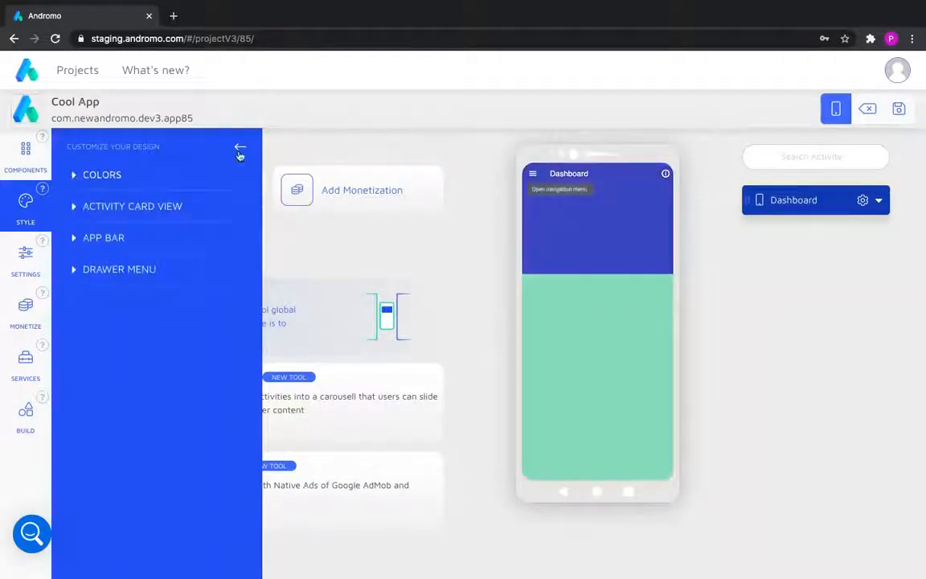
Open the navigation drawer in the app preview to check its appearance, and return to the dashboard.
click(240, 151)
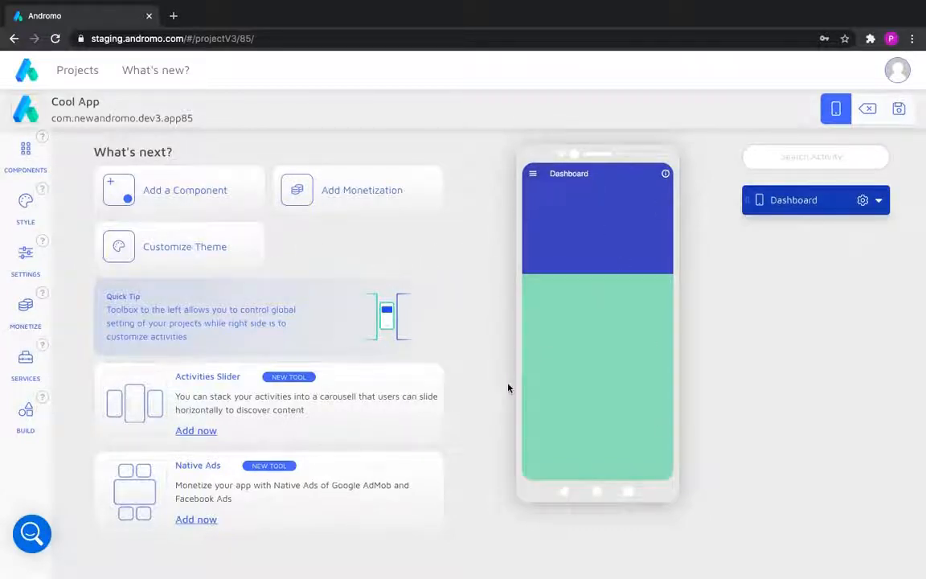
click(533, 178)
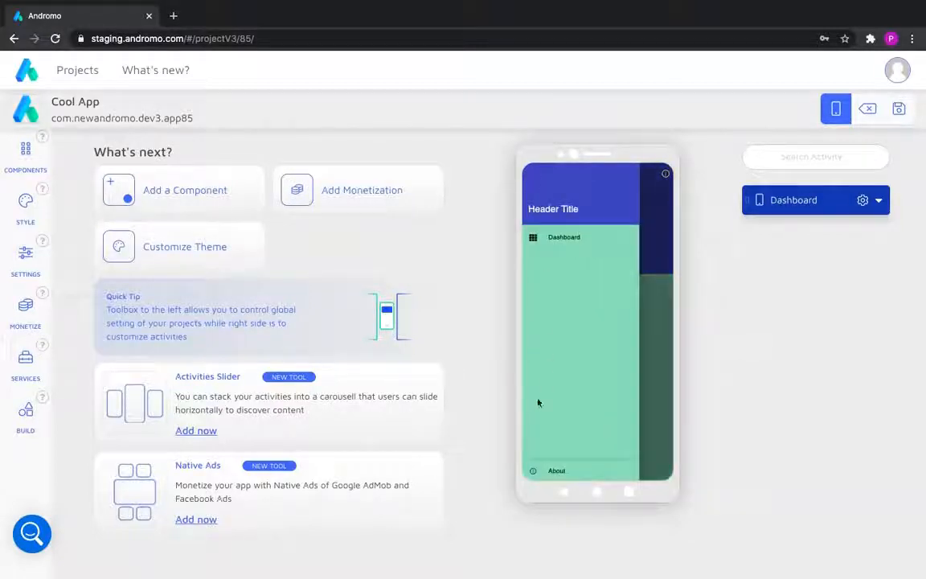
click(599, 248)
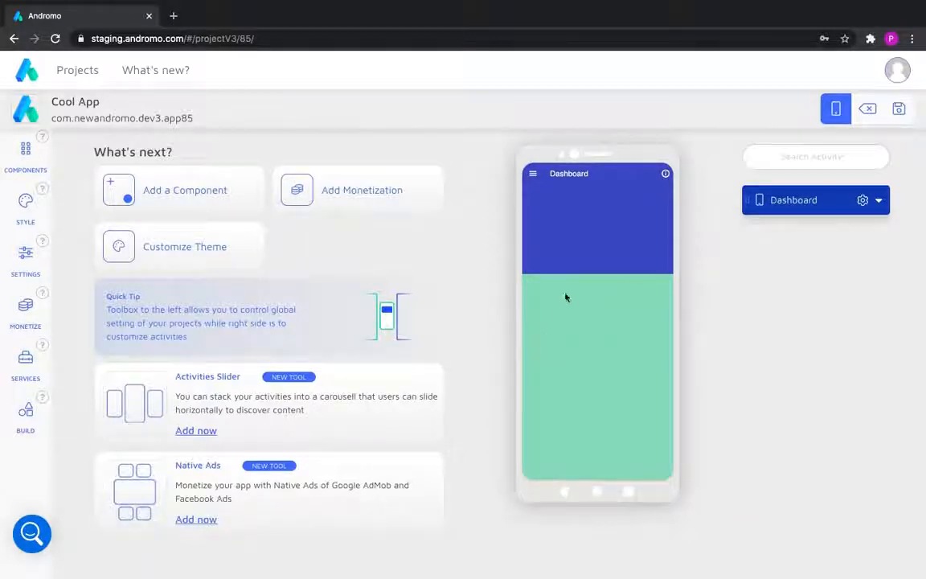
Turn off the default app bar settings and change the app bar background colour to pink, hex B15C9F.
click(44, 217)
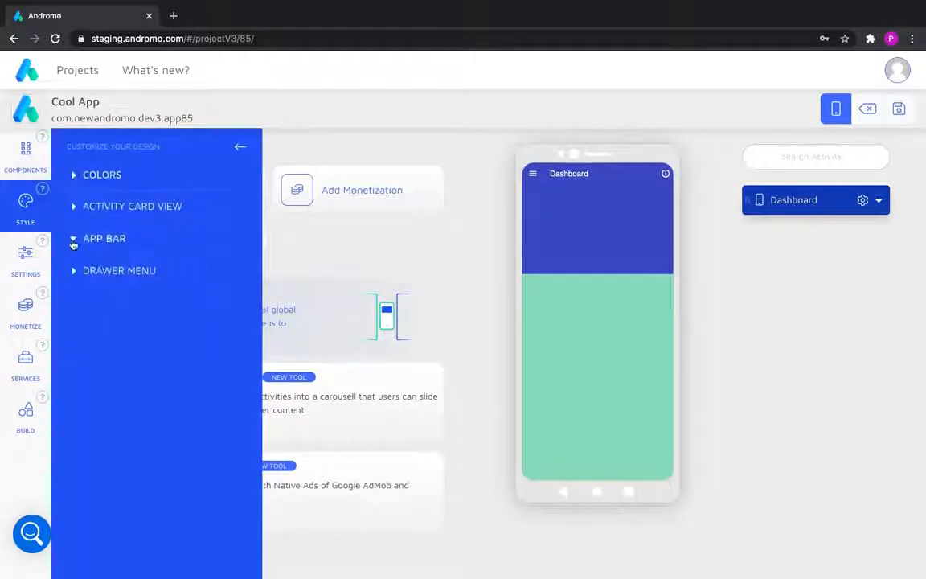
click(73, 238)
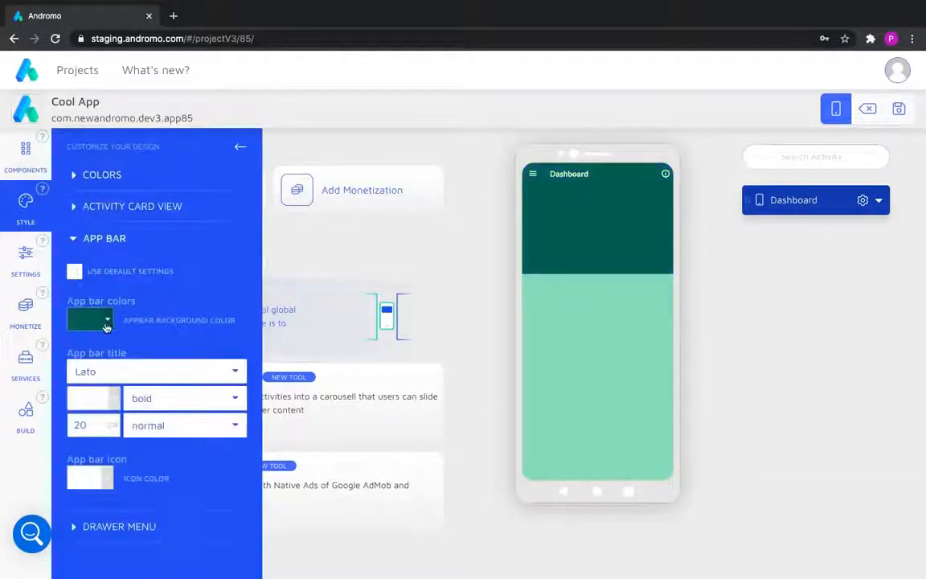
click(106, 321)
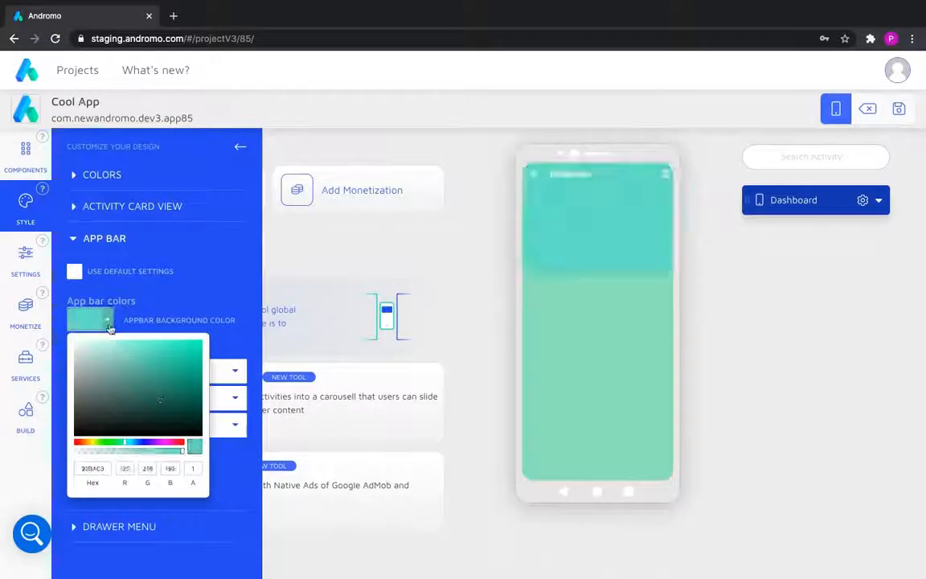
click(104, 324)
click(168, 442)
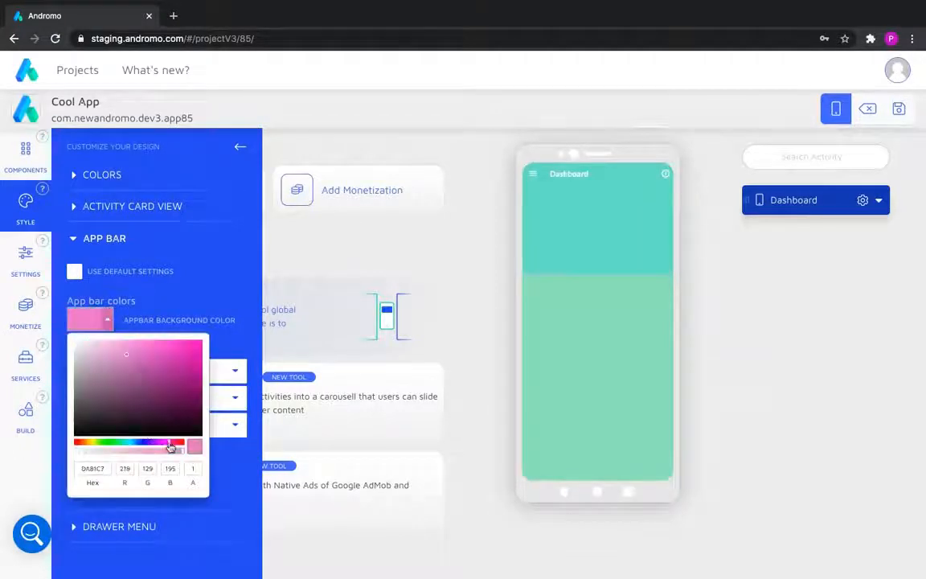
click(135, 370)
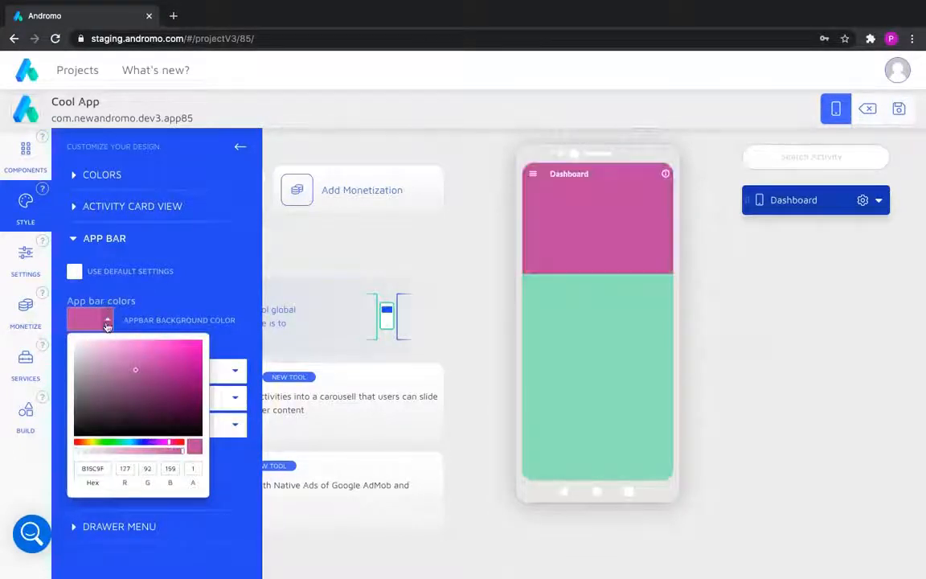
Make the app bar background colour transparent and close the design settings.
click(78, 455)
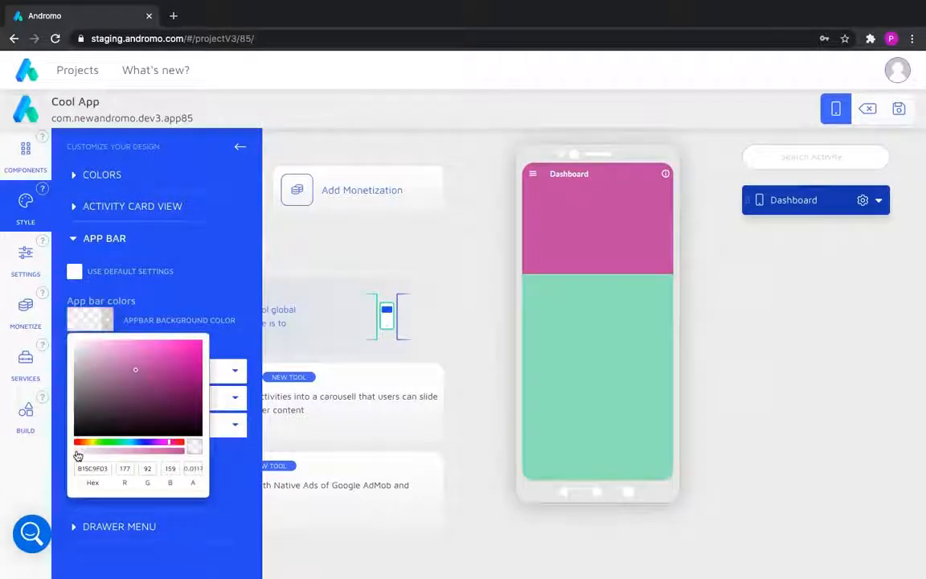
click(473, 288)
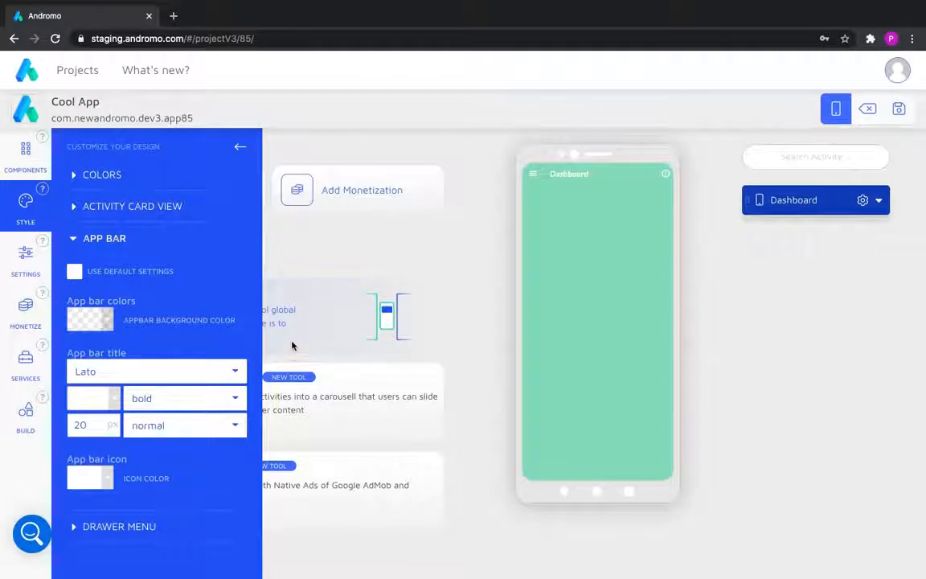
click(241, 151)
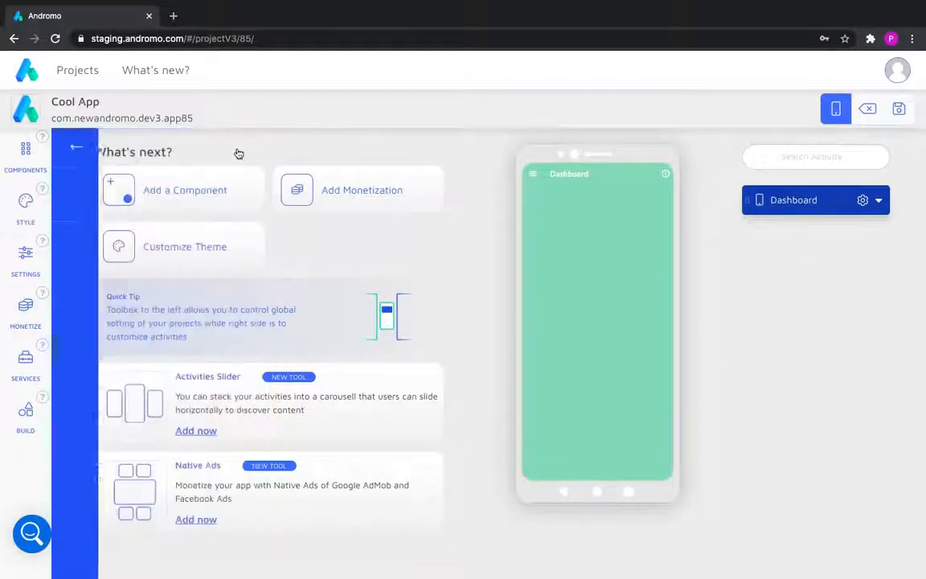
Browse the available components in the Popular and Layout groups.
click(115, 195)
click(77, 179)
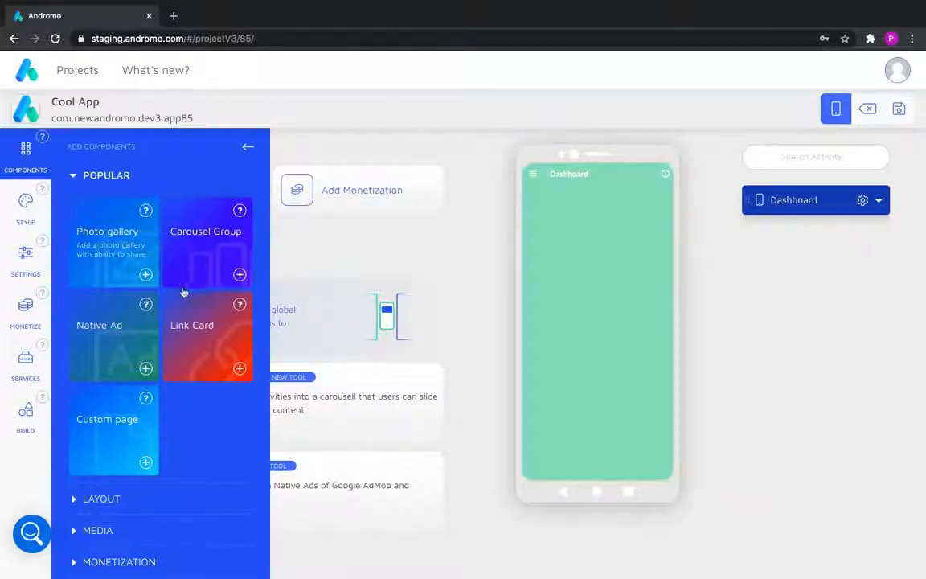
click(71, 180)
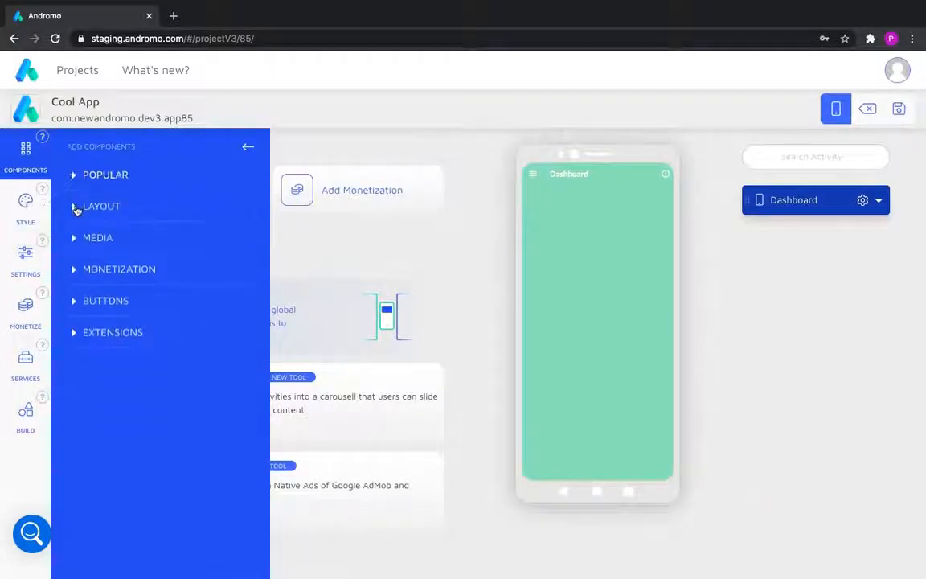
click(73, 206)
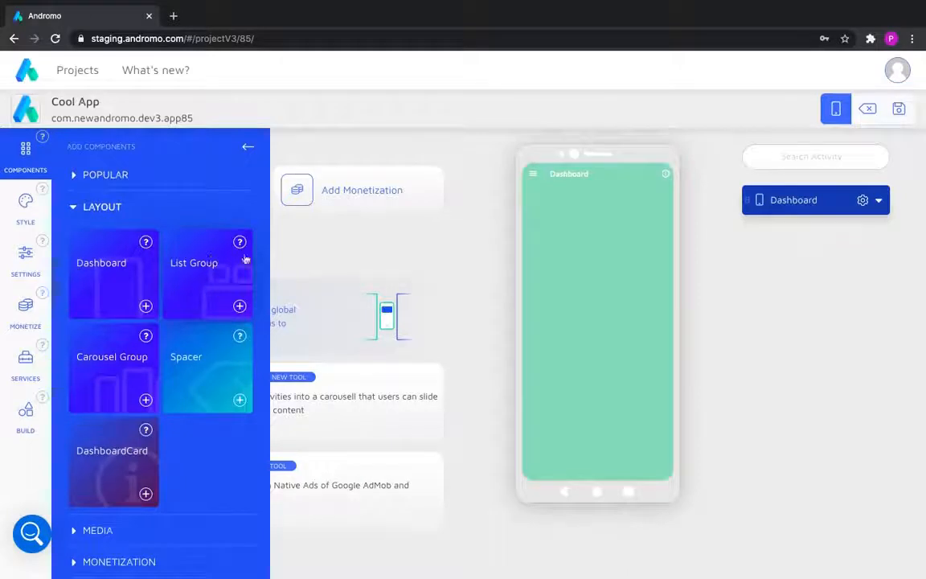
click(72, 208)
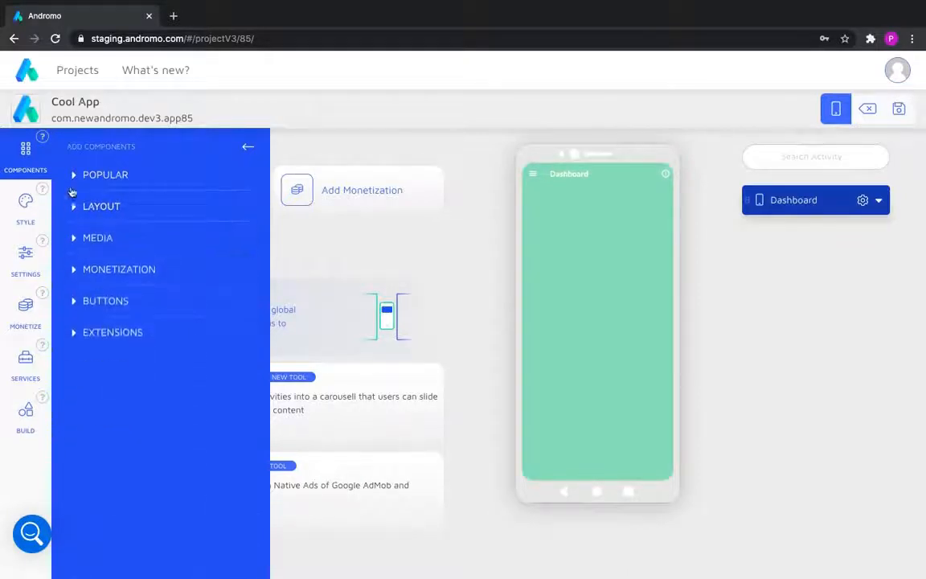
Add a Carousel Group to the dashboard with a Photo gallery component inside it, and preview the gallery.
click(73, 176)
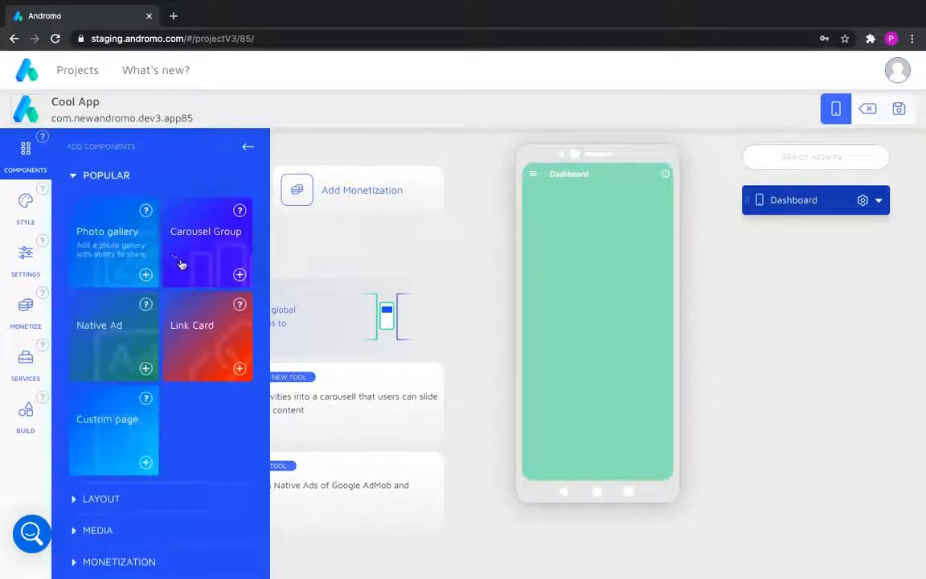
click(239, 276)
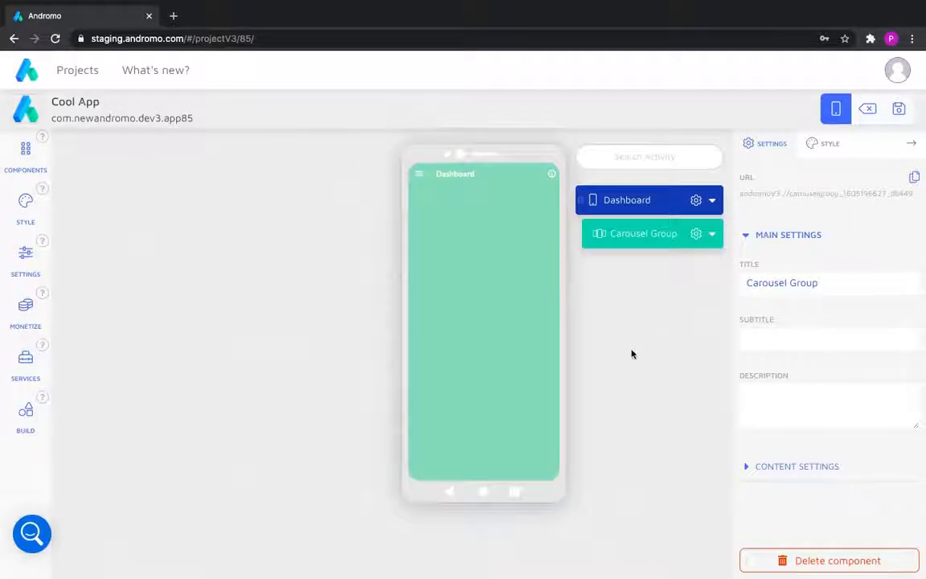
click(25, 151)
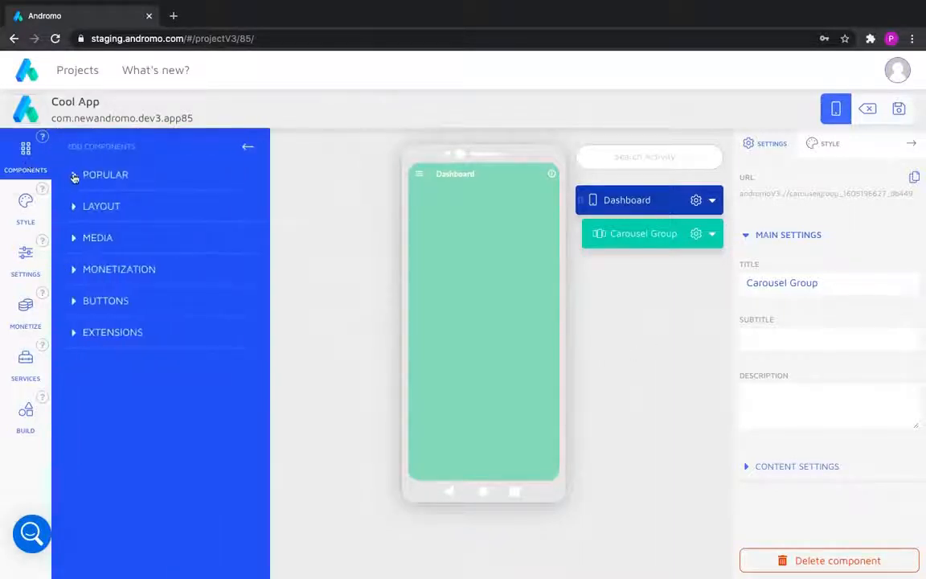
click(74, 176)
click(145, 274)
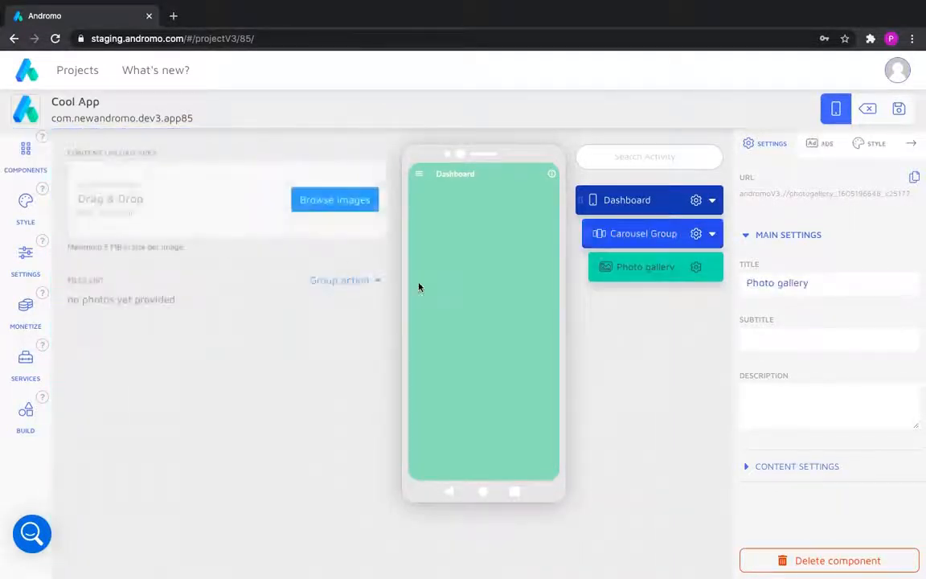
click(452, 286)
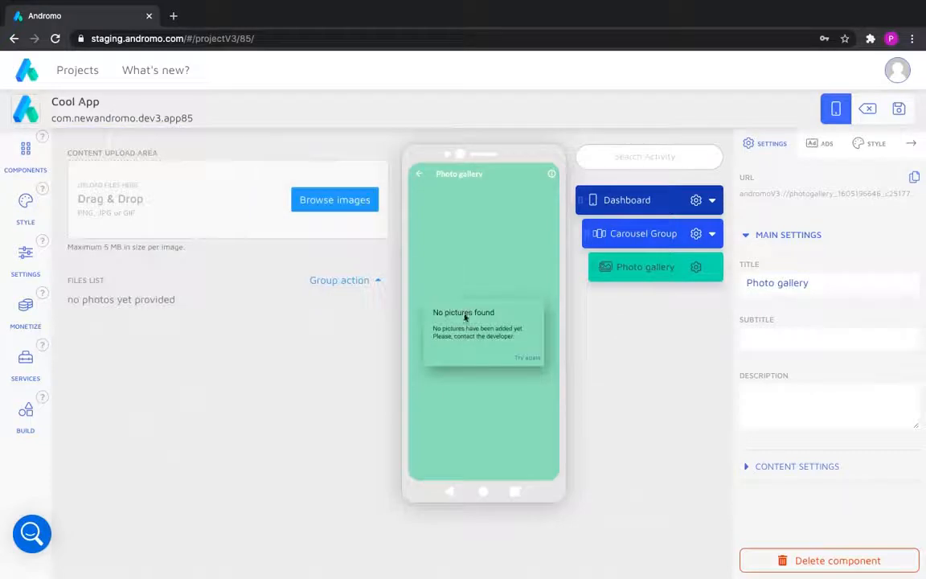
click(418, 173)
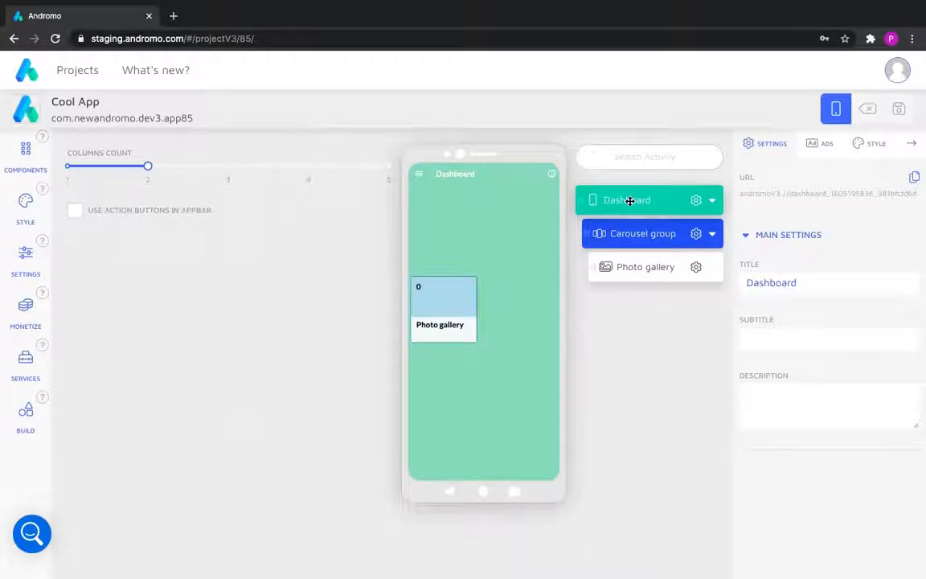
Enable a background image for the Dashboard activity and upload main_background.jpg.
click(868, 143)
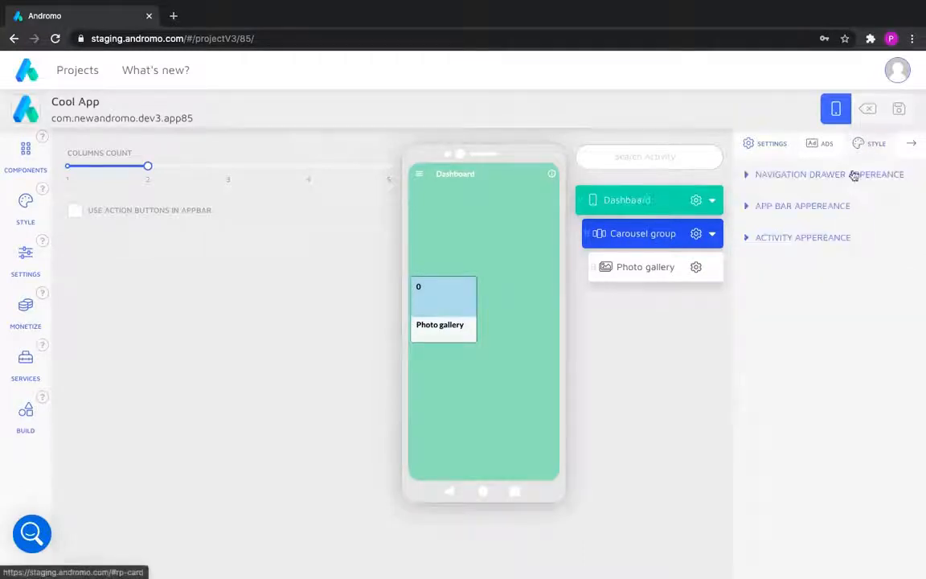
click(747, 237)
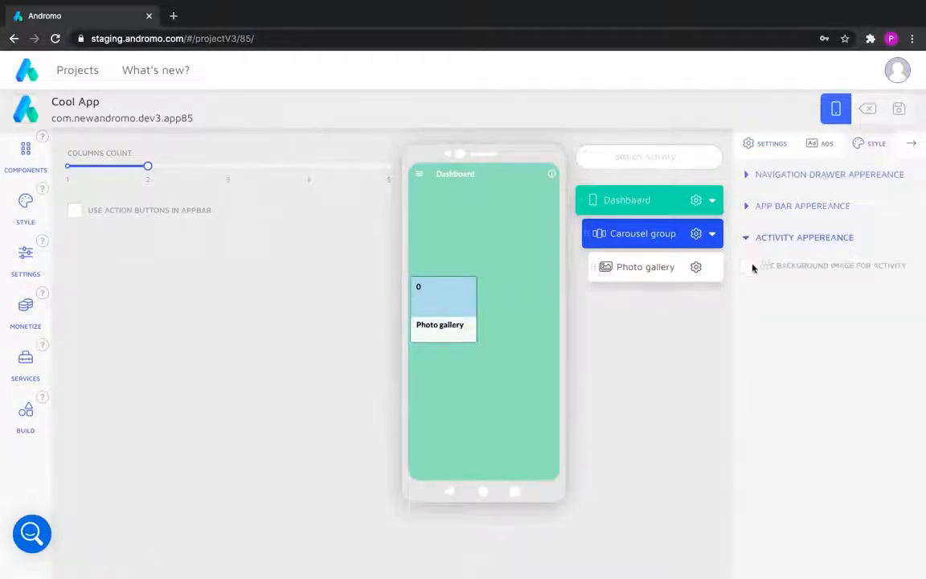
click(748, 267)
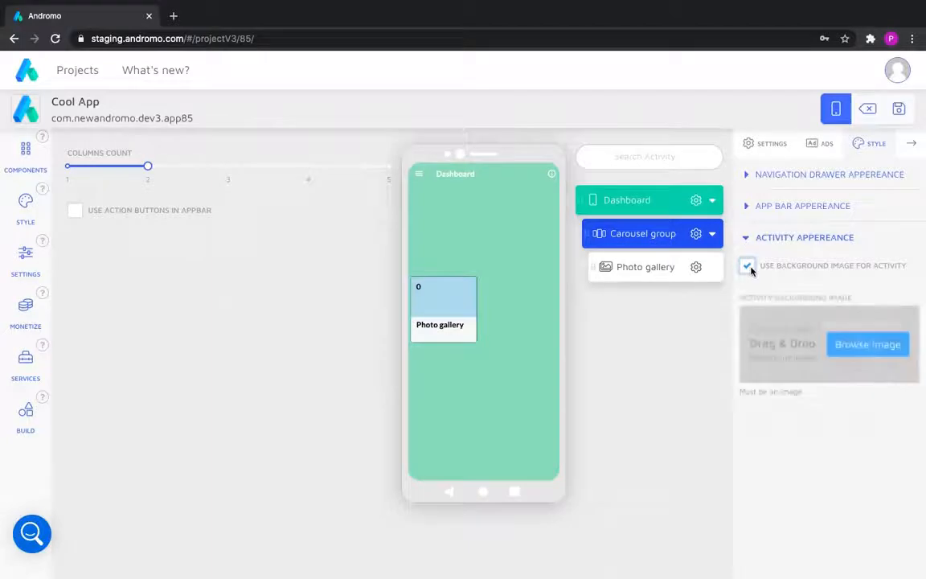
click(833, 350)
double_click(599, 275)
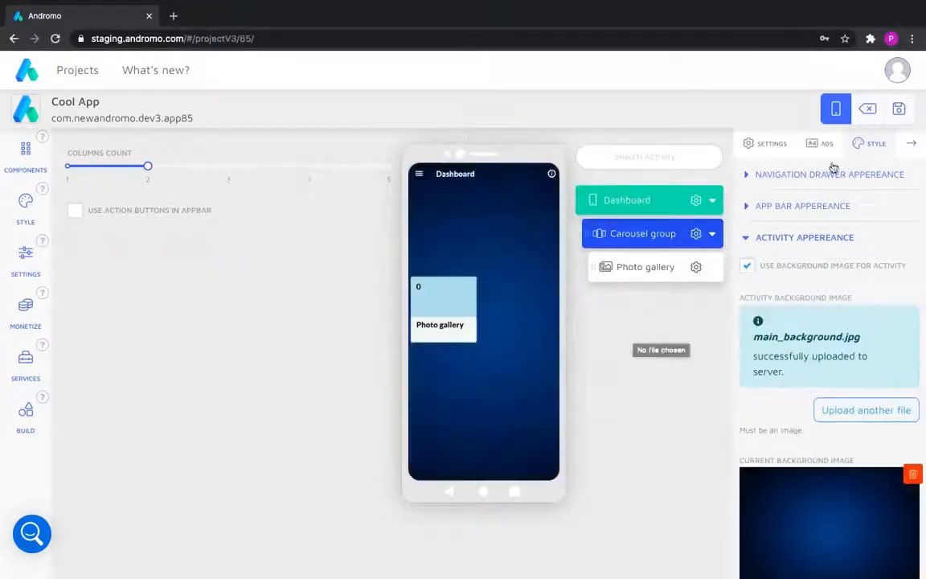
Give the Photo gallery's dashboard card custom styling with a 20 px radius and no custom size.
click(642, 268)
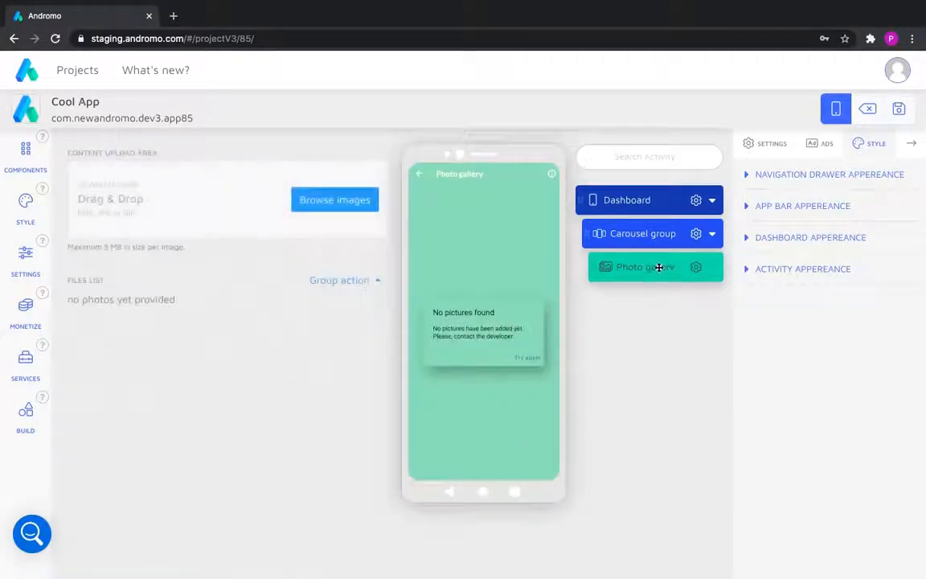
click(748, 238)
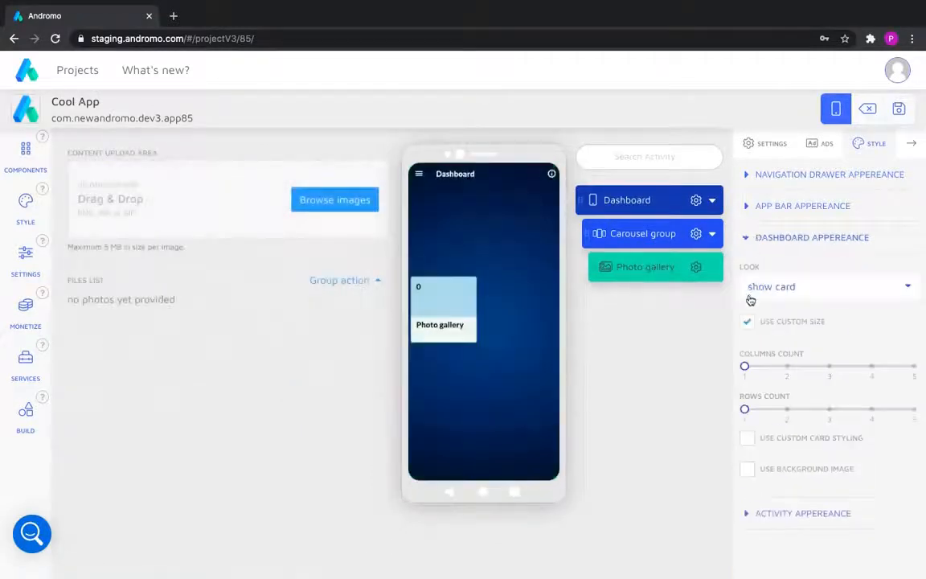
click(747, 322)
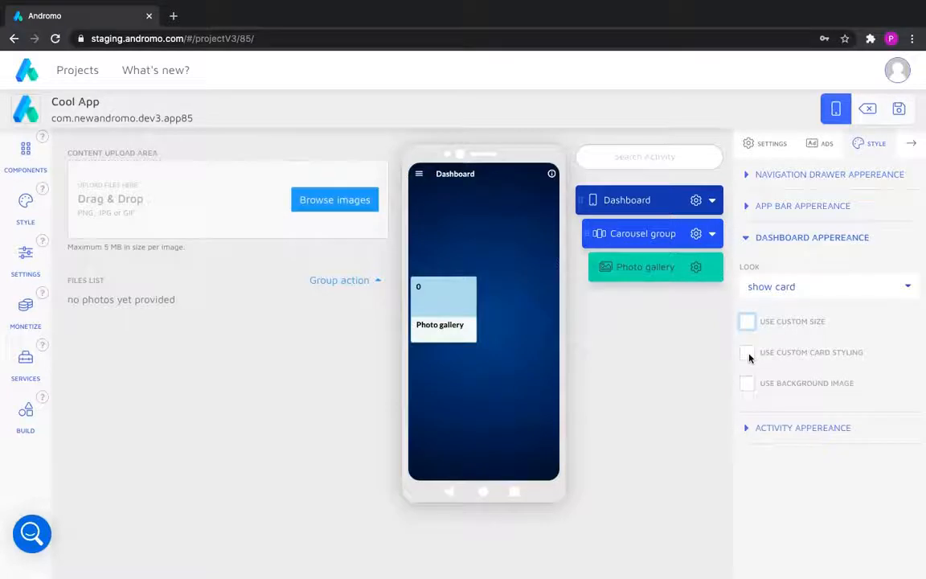
click(747, 354)
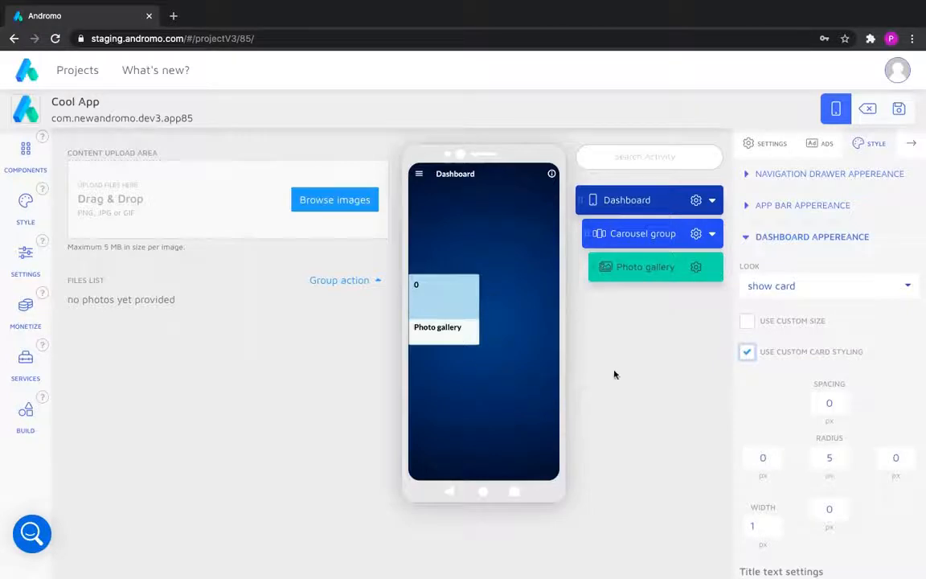
double_click(828, 458)
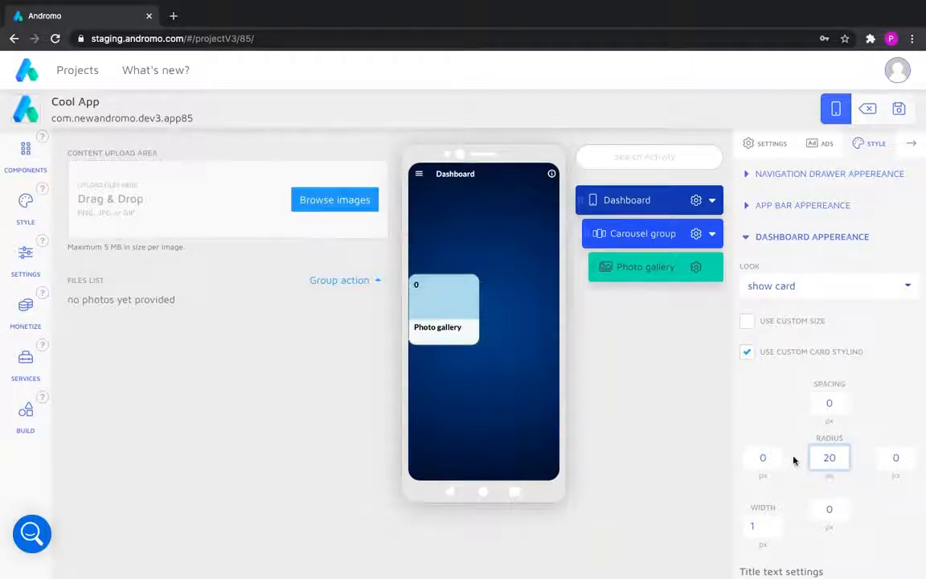
Make the title background colour of the Photo gallery card transparent.
scroll(794, 459, down, 2)
scroll(767, 459, down, 4)
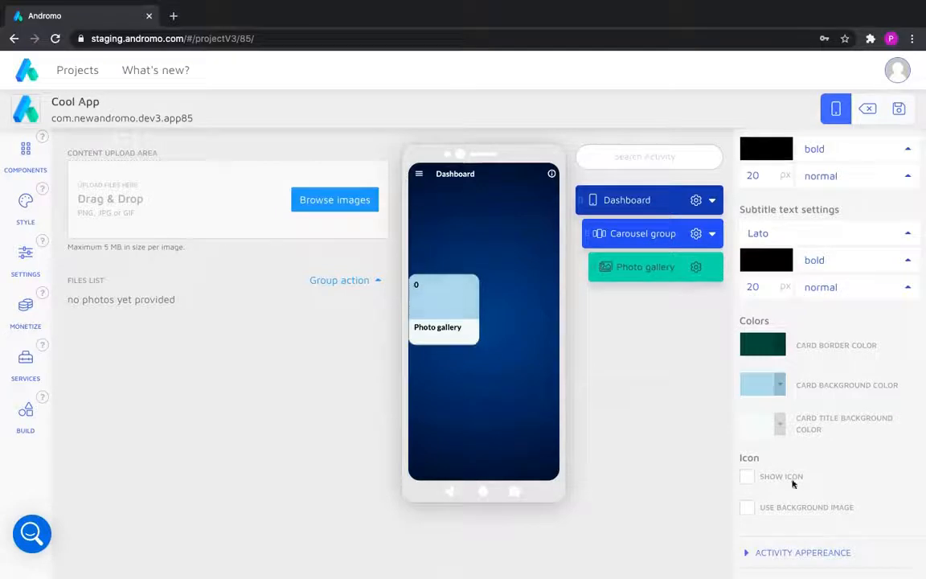
click(781, 427)
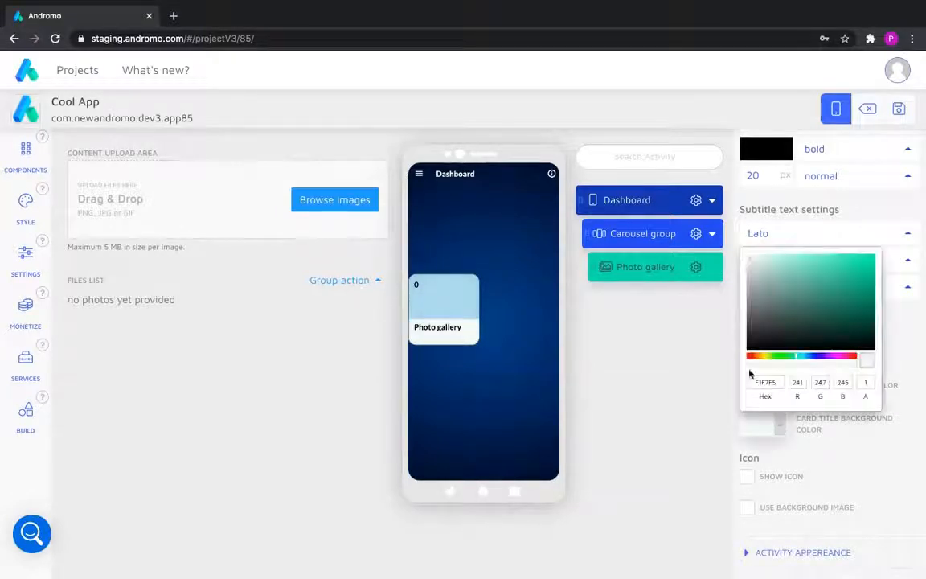
click(719, 388)
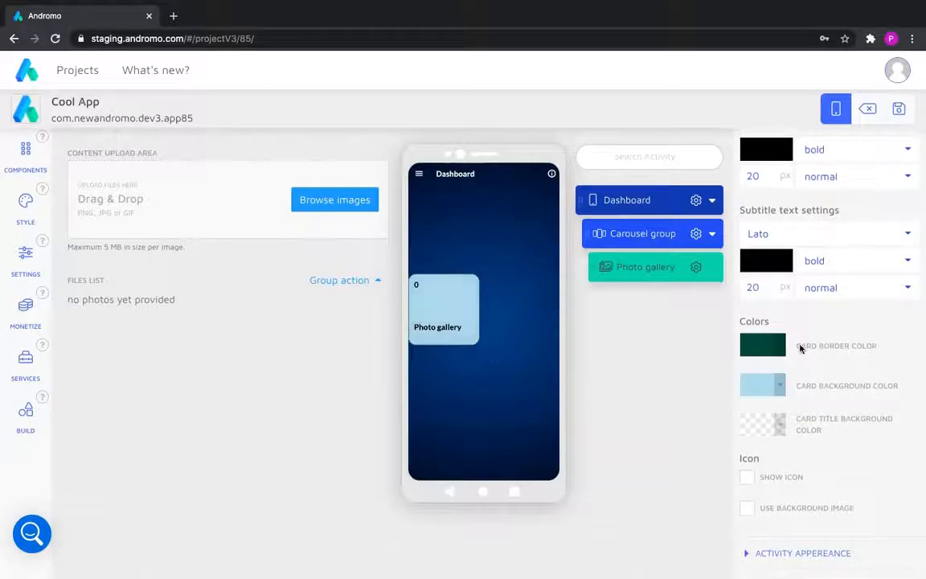
Set the Photo gallery card's left spacing to 5 px and its right spacing to 10 px.
scroll(795, 338, up, 3)
click(771, 248)
text(5)
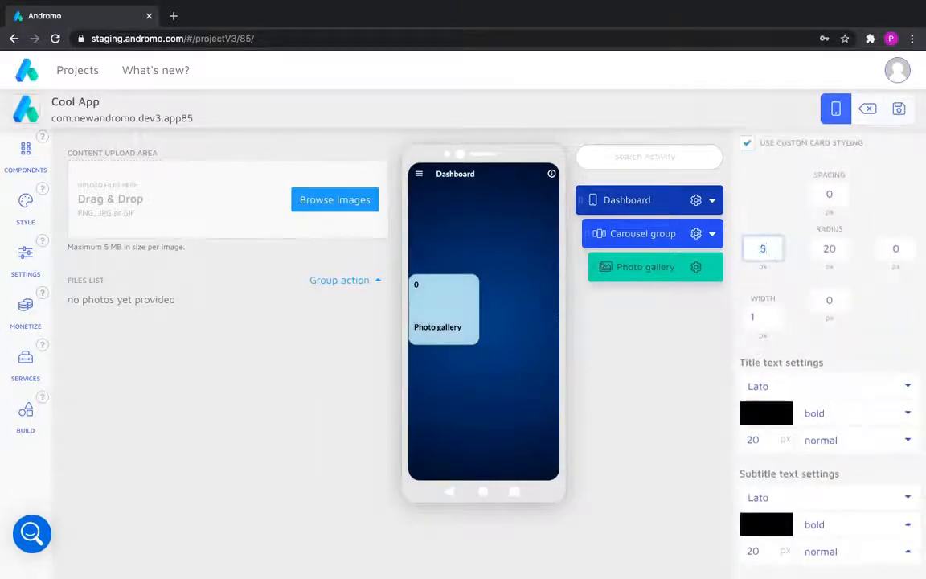
click(884, 249)
text(10)
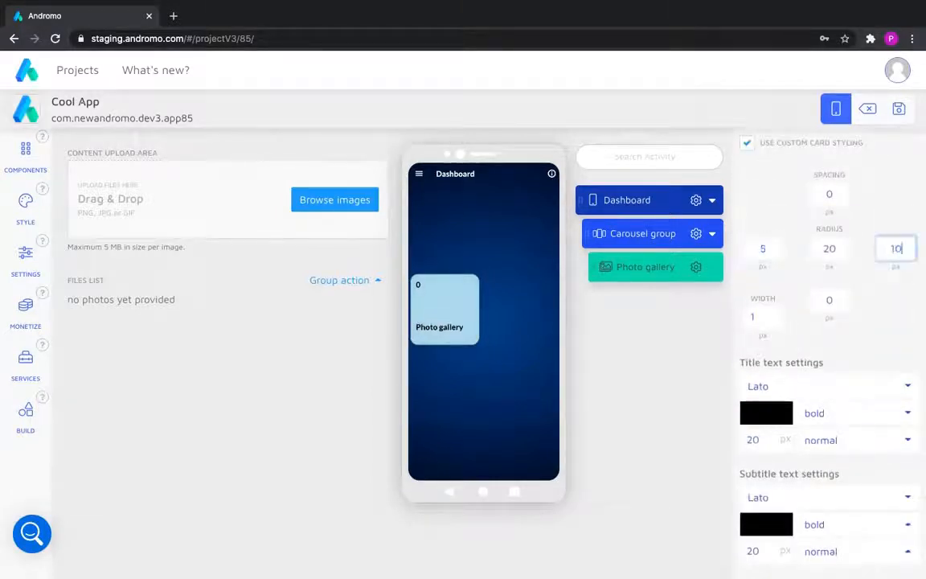
Duplicate the Photo gallery in the carousel group, duplicate its copy as well, and check the carousel's cards in the phone preview.
click(695, 267)
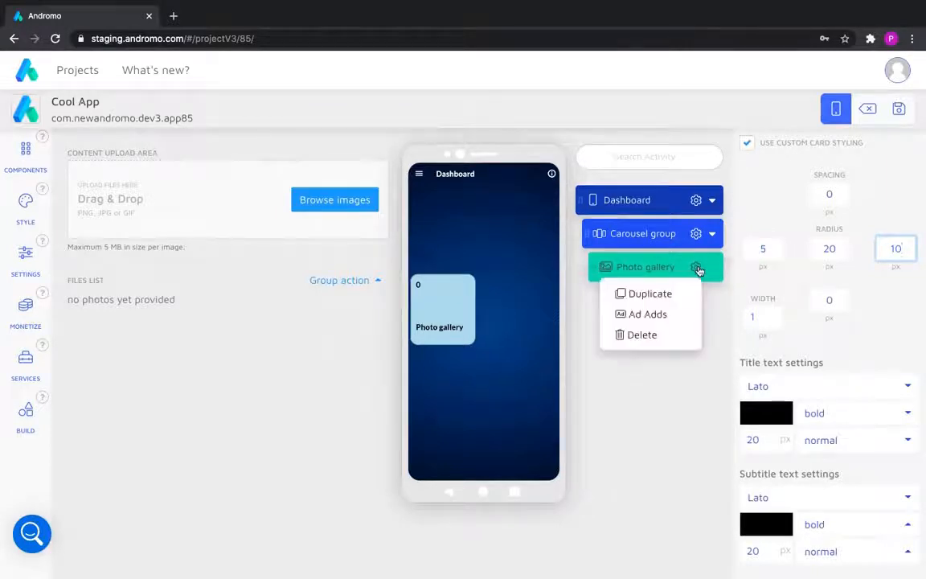
click(664, 294)
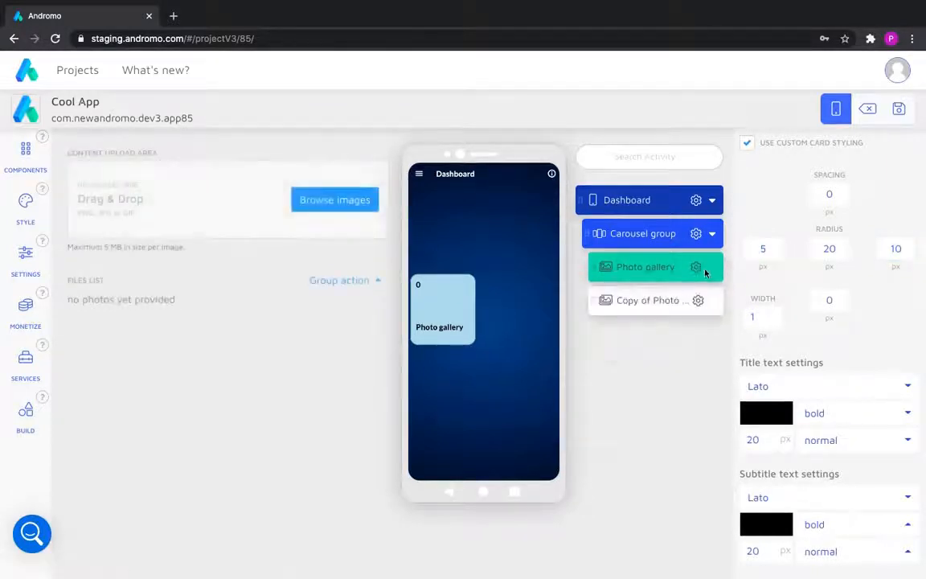
click(698, 301)
click(665, 326)
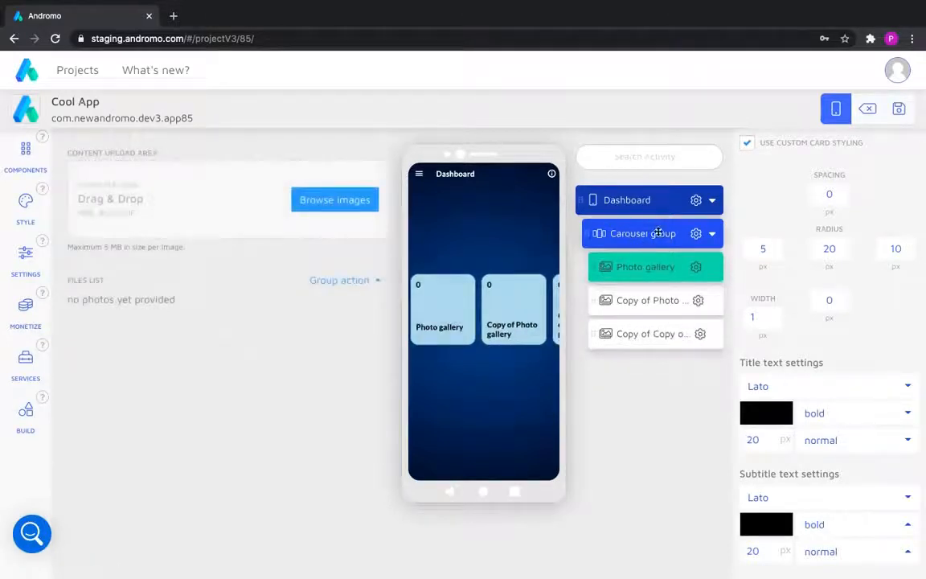
scroll(446, 324, right, 1)
scroll(446, 324, left, 1)
scroll(446, 323, right, 1)
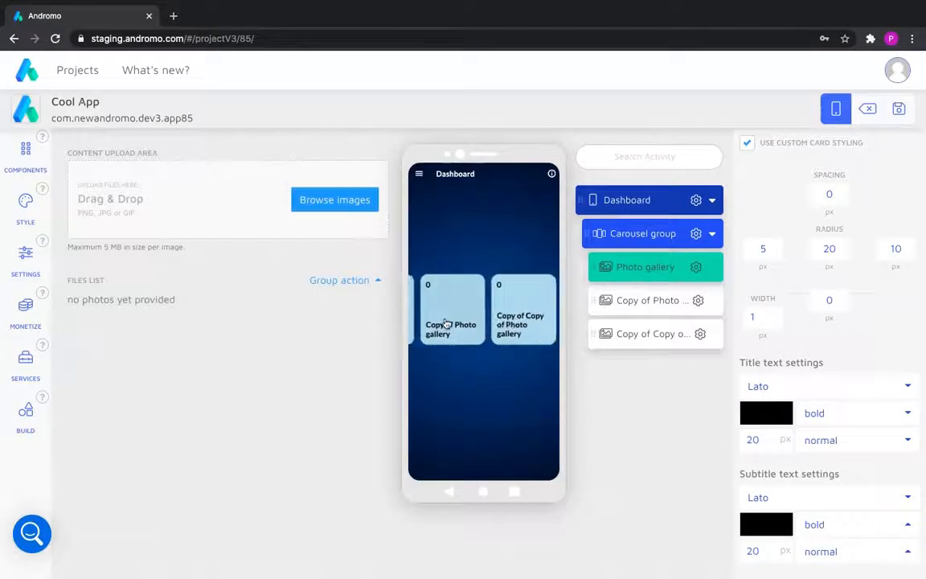
scroll(446, 324, left, 1)
scroll(446, 324, right, 1)
scroll(446, 323, left, 1)
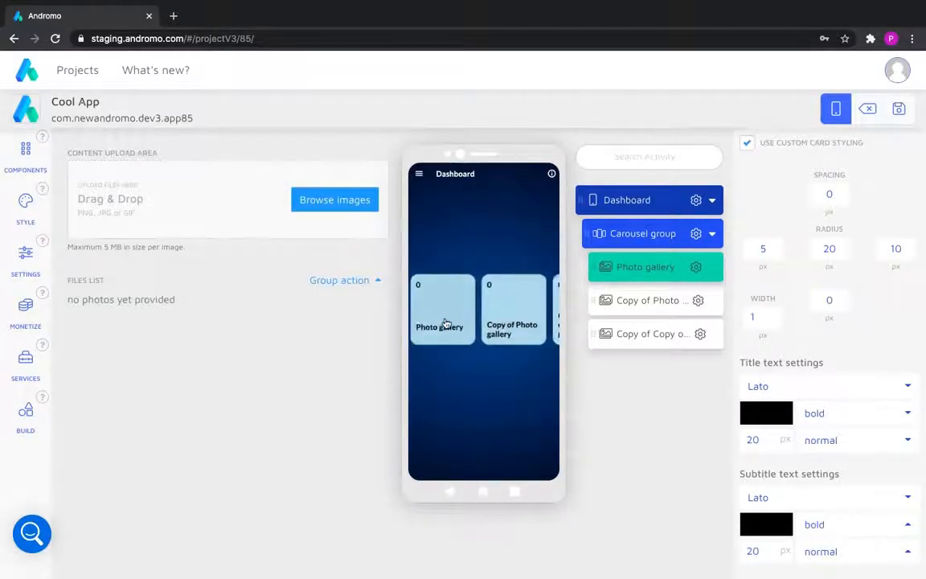
Rename the carousel group as Categories.
click(642, 233)
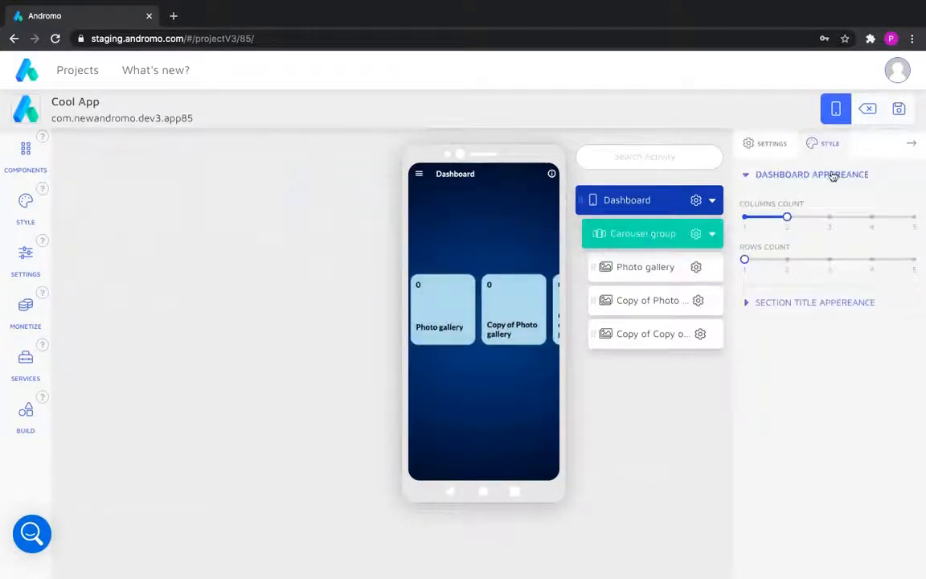
click(767, 145)
double_click(757, 275)
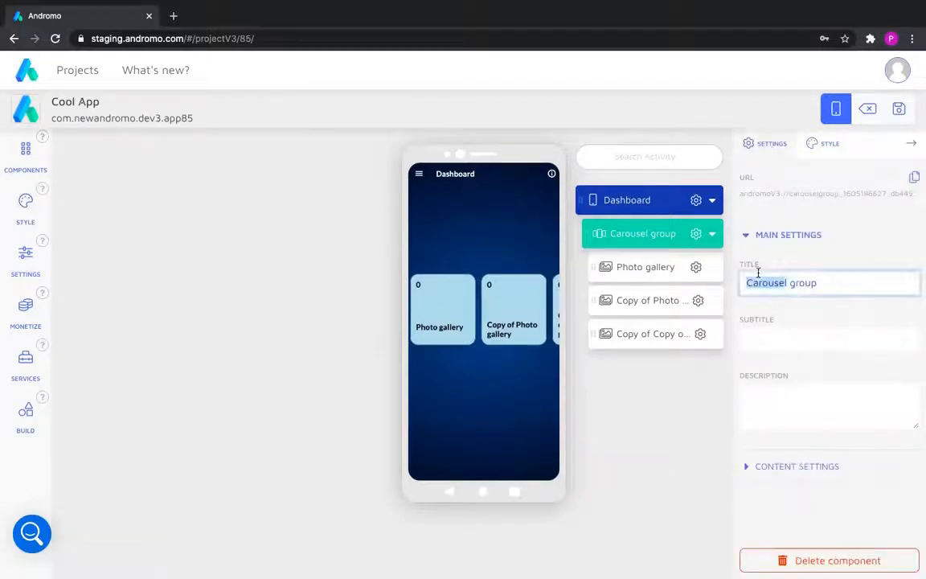
text(Categories)
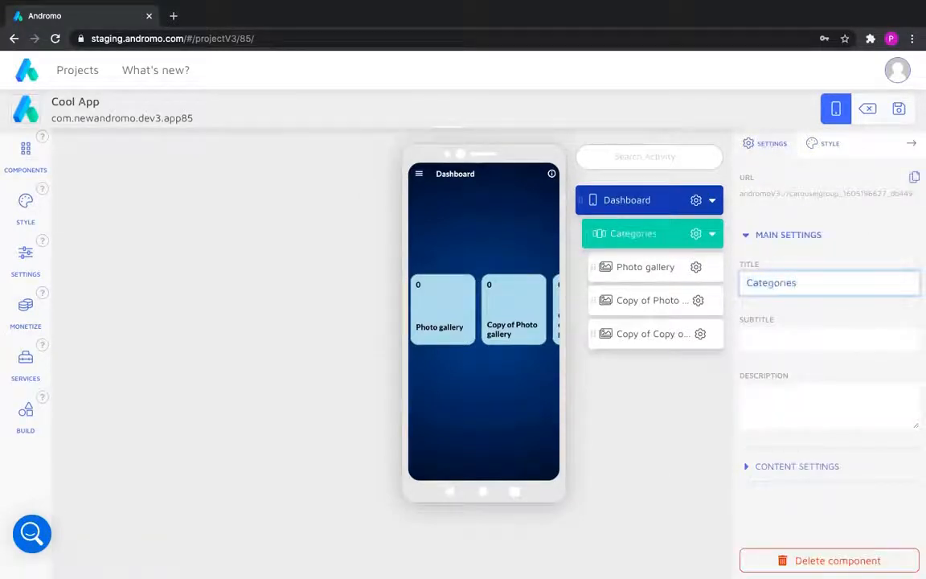
Enable showing the Categories group title on the dashboard in its content settings.
click(746, 235)
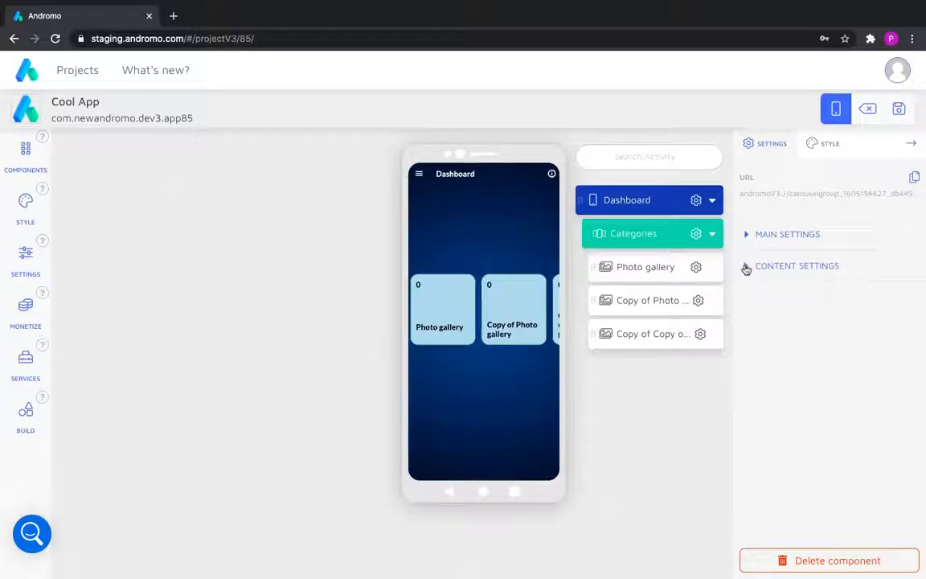
click(746, 268)
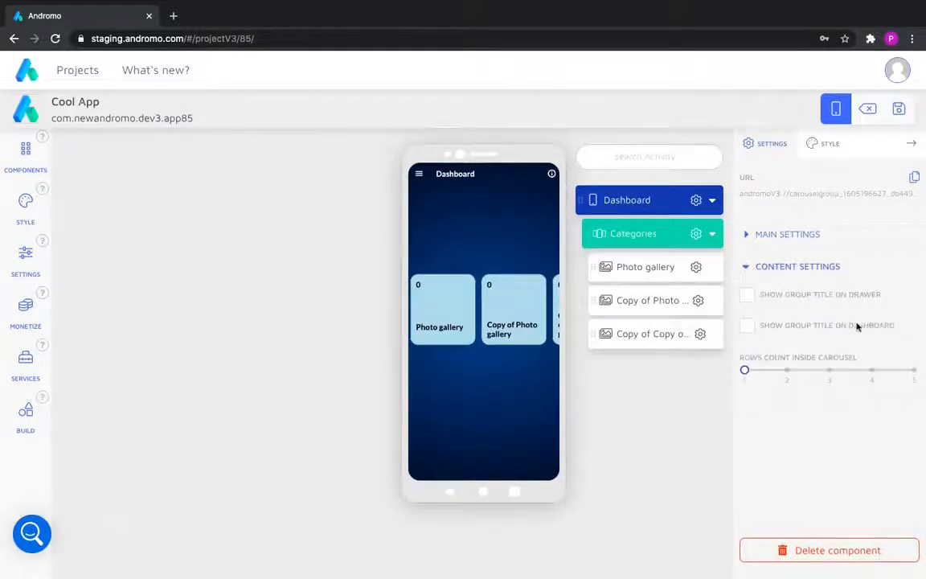
click(746, 326)
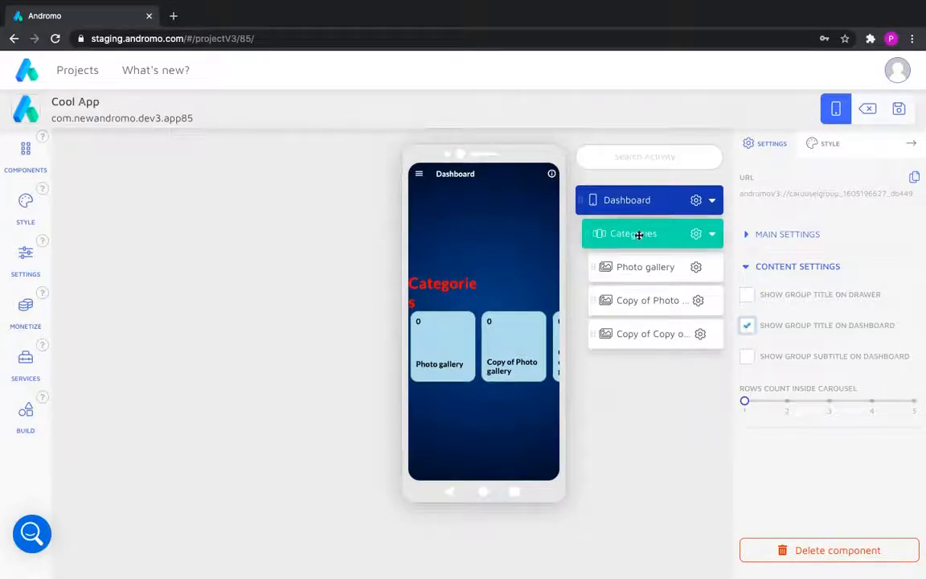
Set the Categories section title's text colour to near-white F1E8E8 and its font size to 30 px.
click(830, 145)
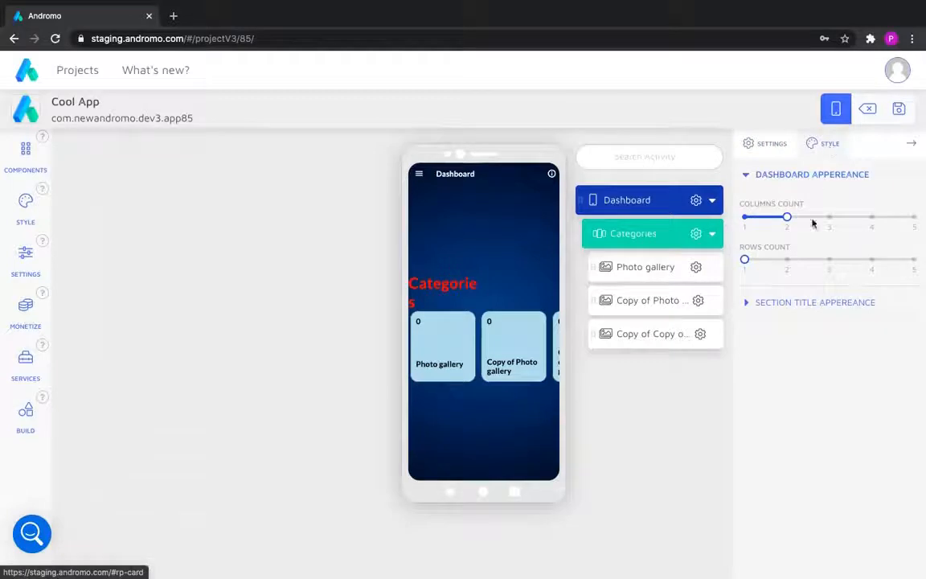
click(747, 303)
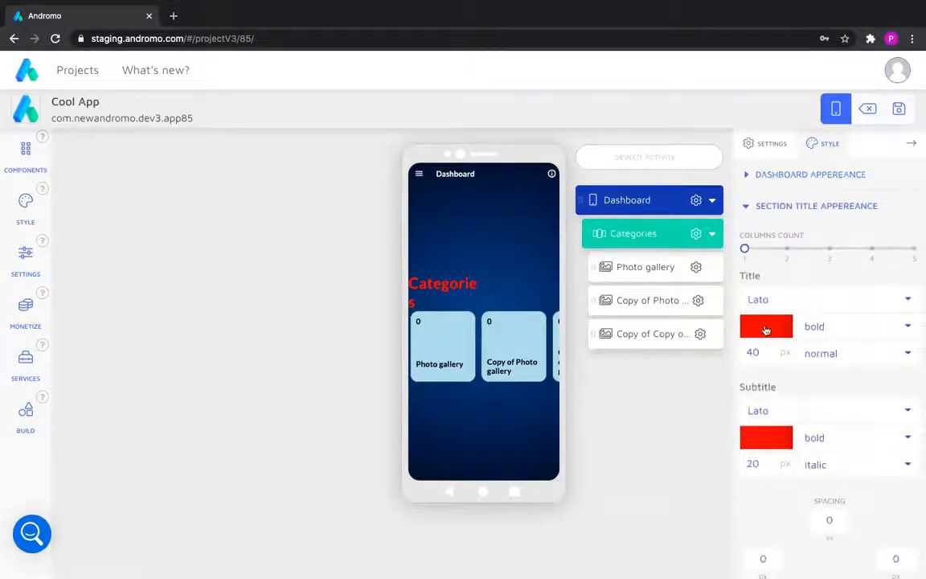
click(756, 328)
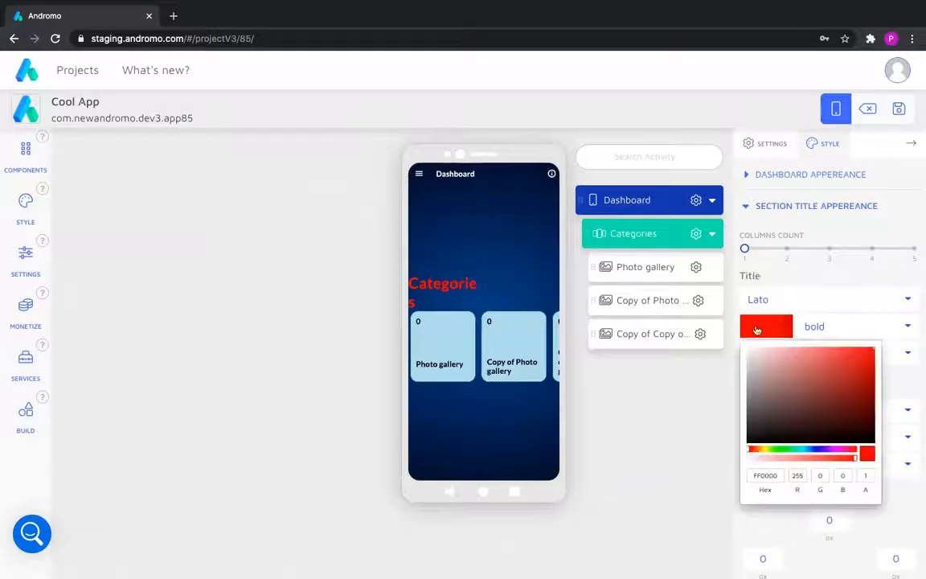
click(753, 356)
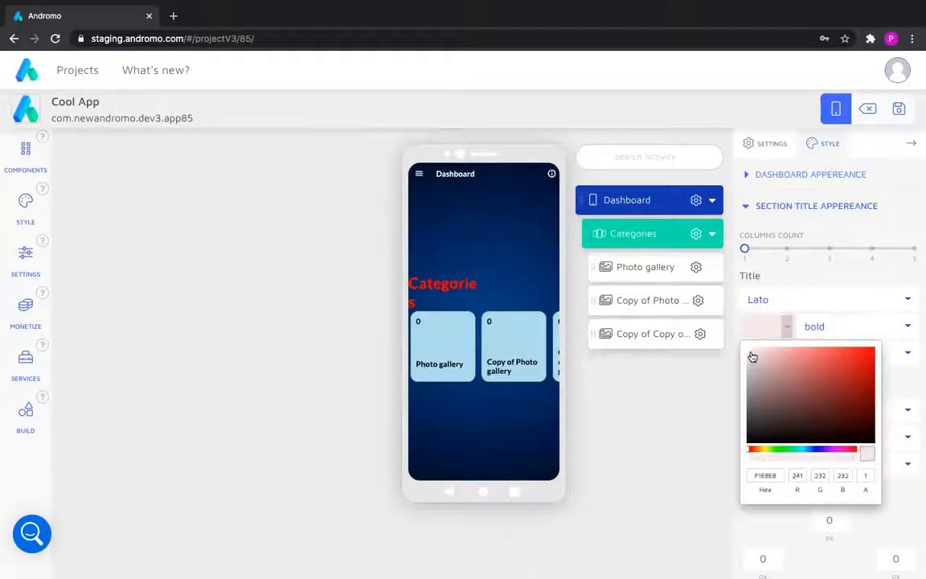
click(751, 352)
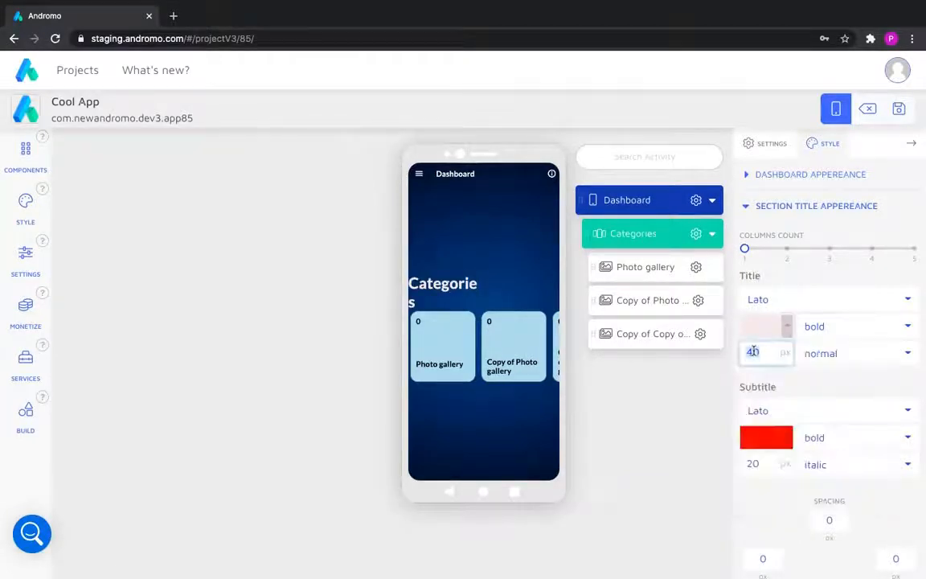
text(30)
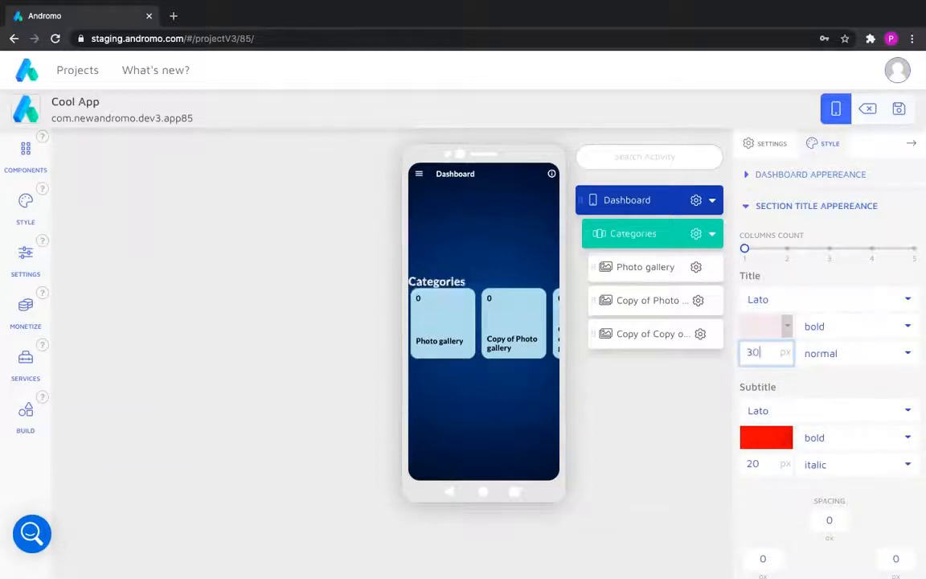
click(791, 380)
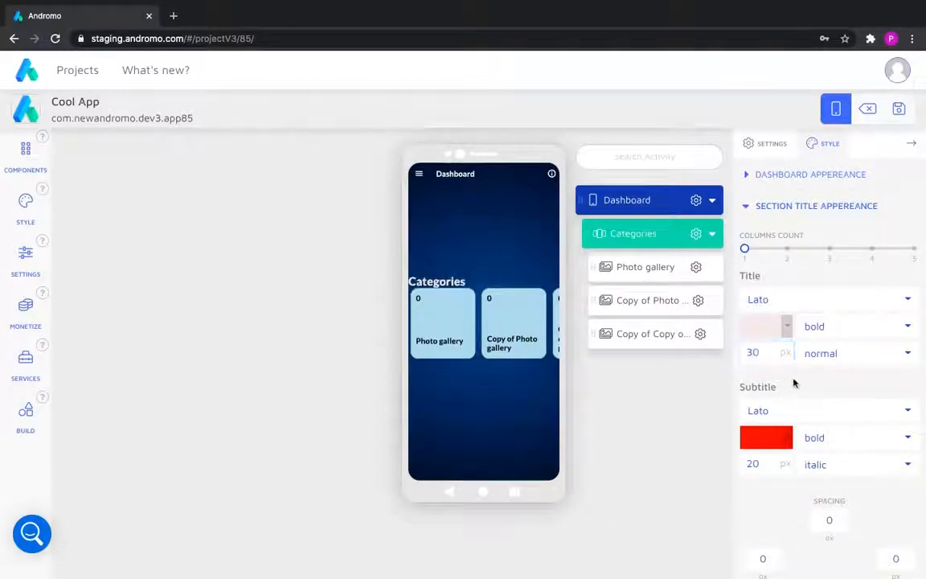
Set the bottom spacing of the Categories section title to 15 px.
scroll(817, 482, down, 1)
scroll(817, 482, down, 1)
click(817, 523)
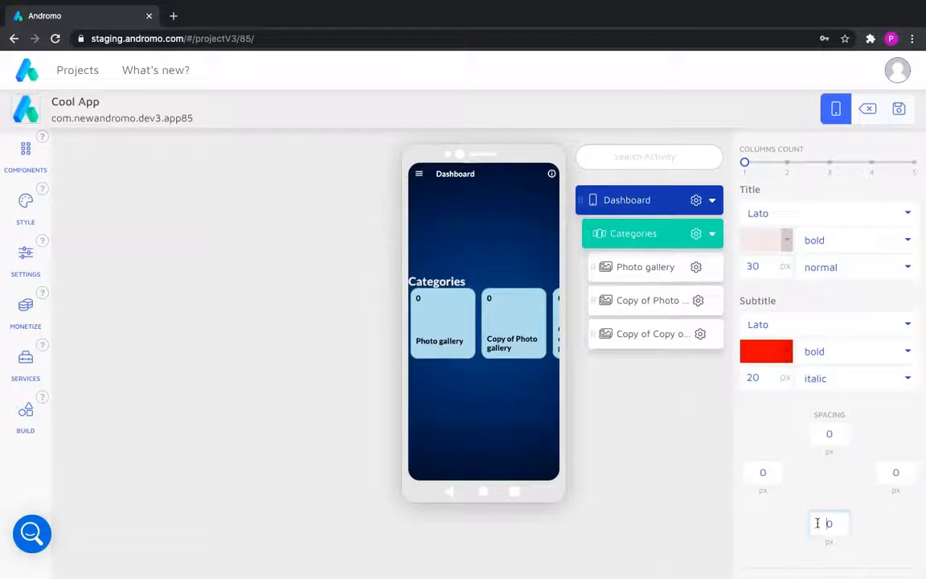
text(15)
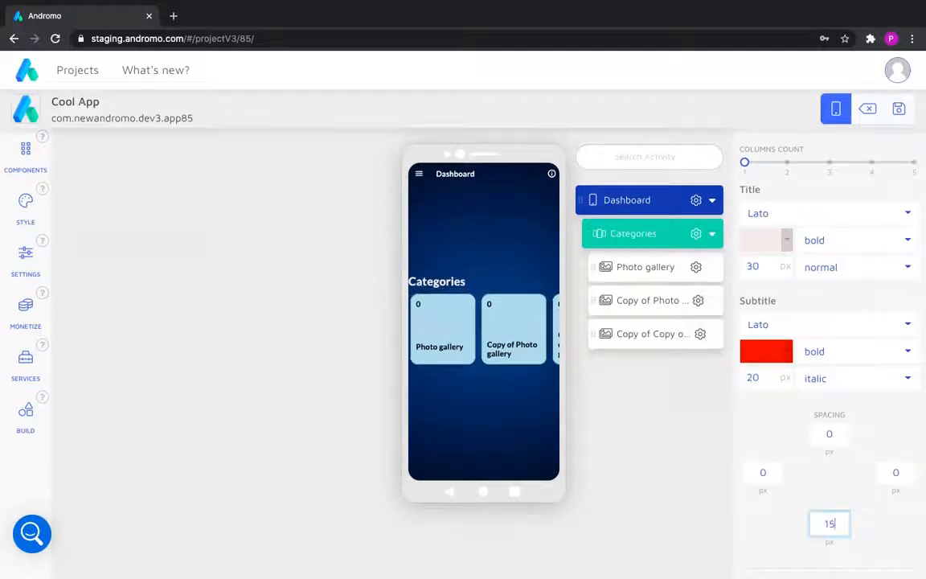
click(777, 512)
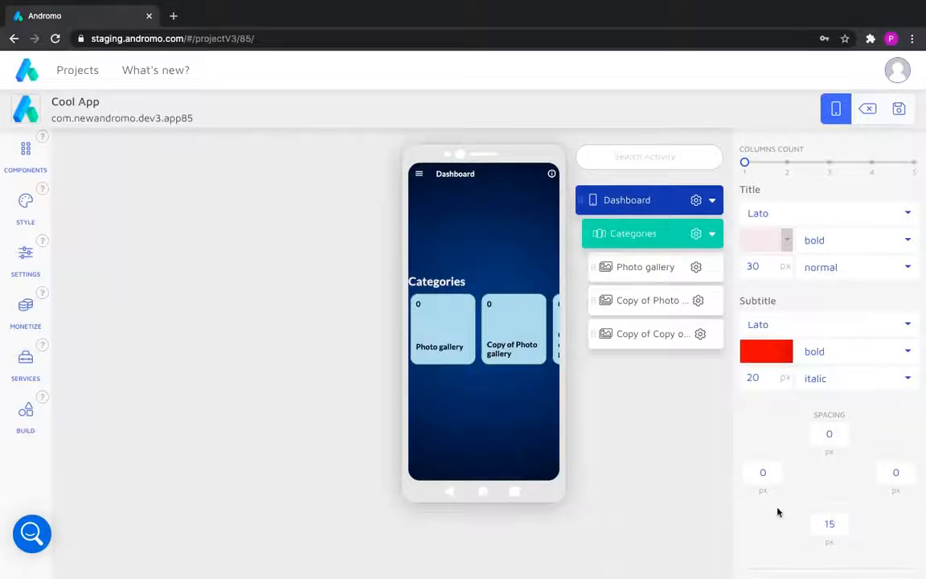
Set the top spacing of the Categories section title to -50 px.
click(825, 431)
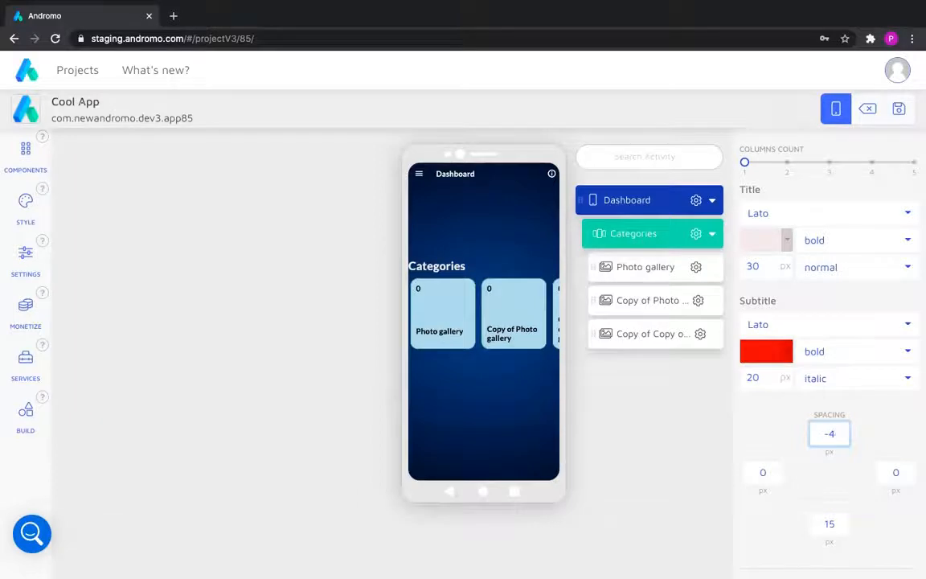
key(BackSpace)
key(BackSpace)
text(-)
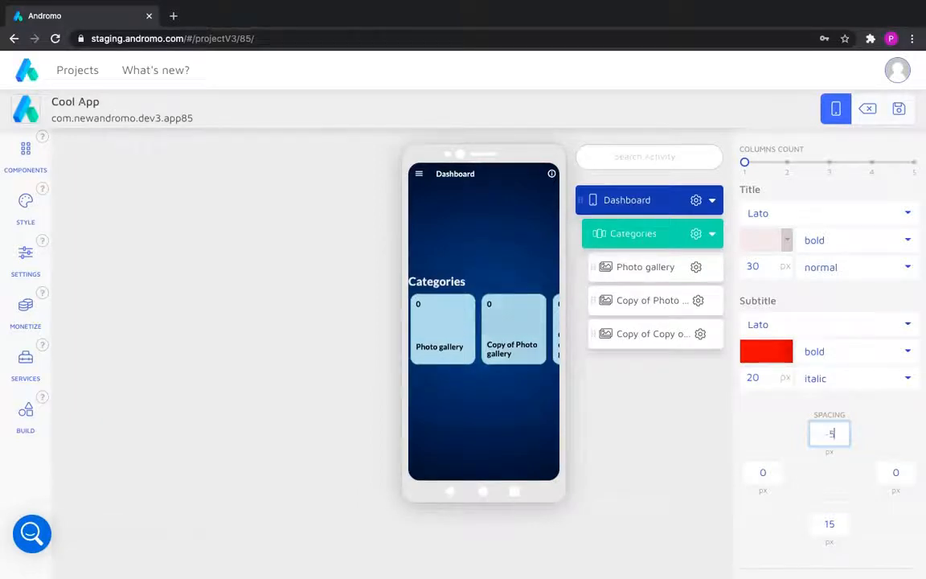
text(50)
click(804, 434)
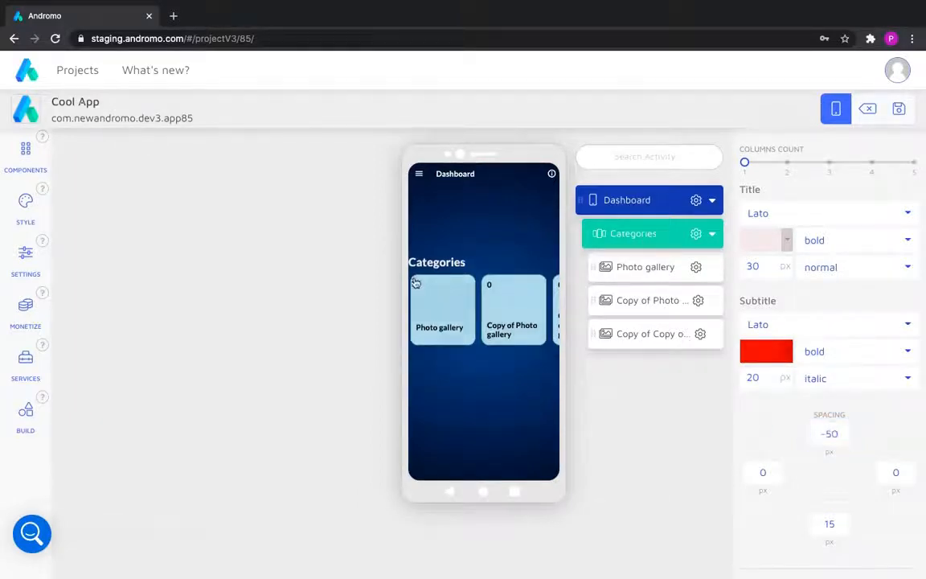
scroll(452, 297, right, 2)
scroll(452, 298, left, 2)
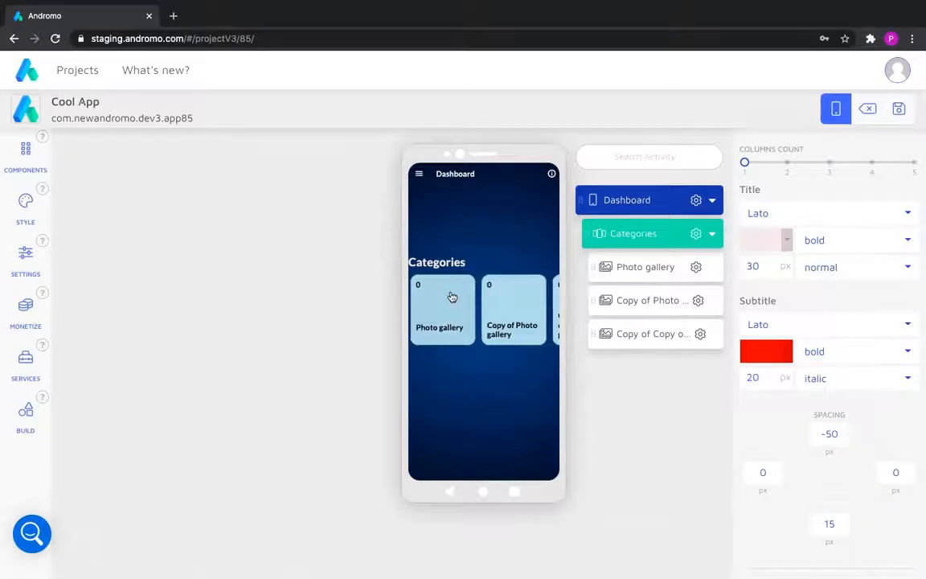
Save the project and check the carousel's cards in the phone preview.
click(898, 109)
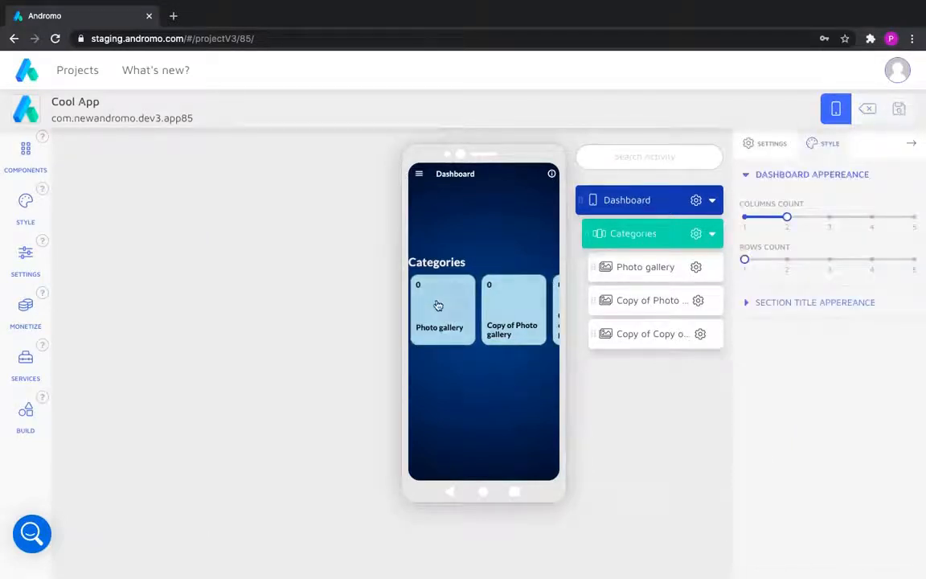
scroll(436, 305, right, 2)
scroll(437, 306, left, 2)
Rename the first photo gallery in the Categories group as Technology.
click(626, 266)
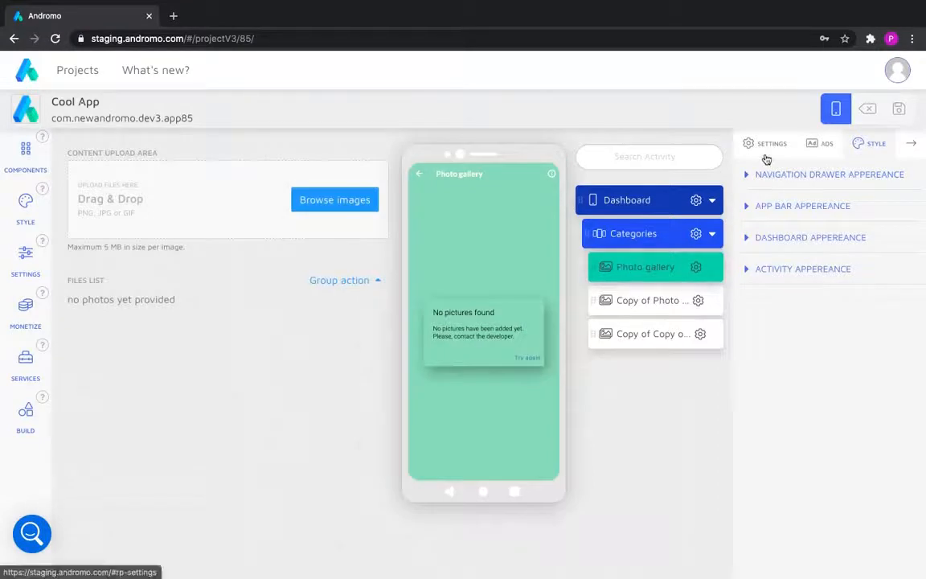
click(767, 149)
click(747, 234)
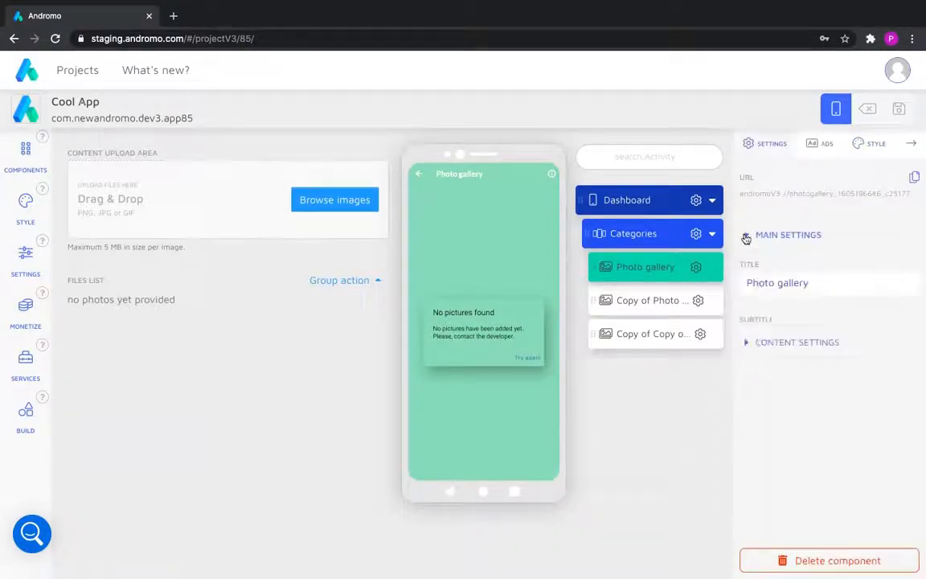
triple_click(758, 283)
text(Technology)
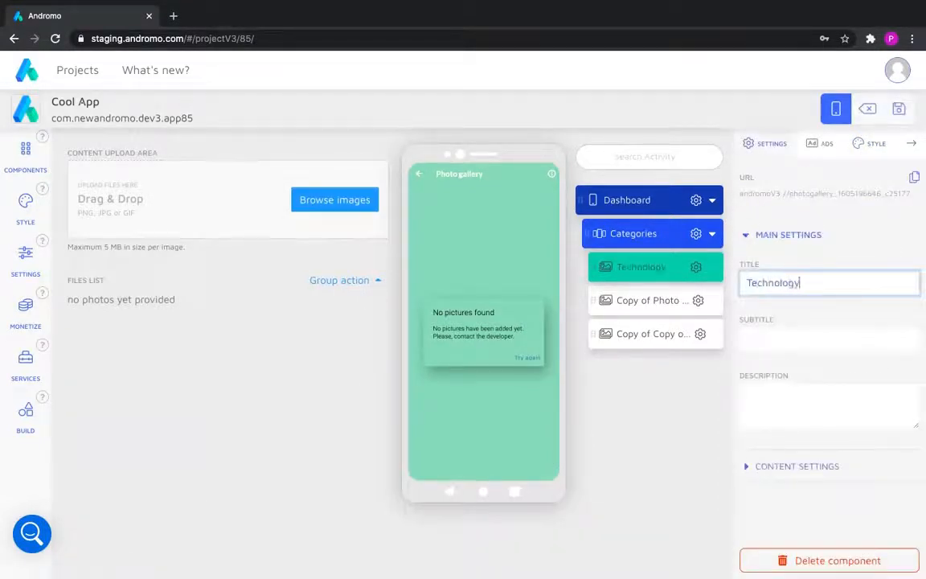
click(728, 310)
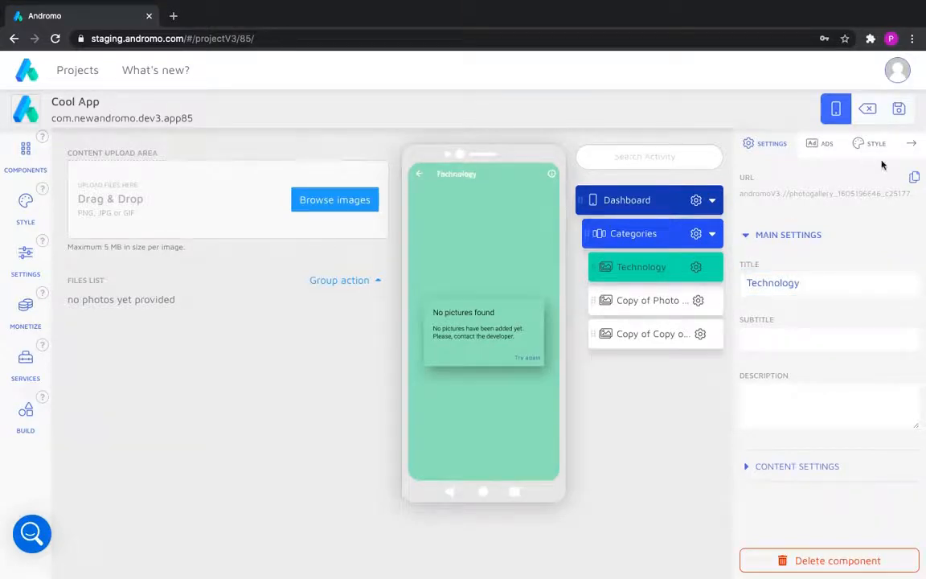
Enable a background image for the Technology gallery's dashboard card and upload Image11.png.
click(857, 148)
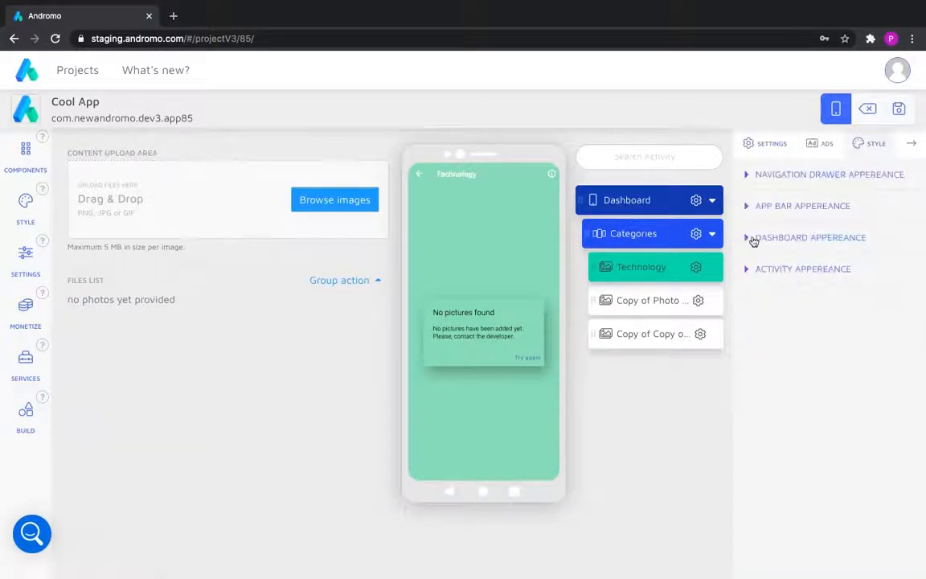
click(745, 239)
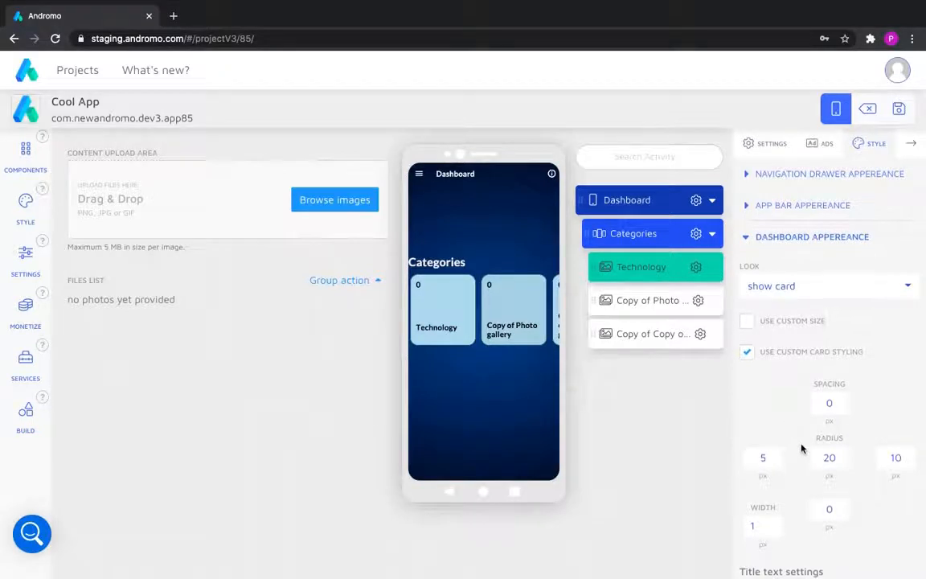
scroll(783, 474, down, 5)
click(747, 507)
scroll(834, 532, down, 3)
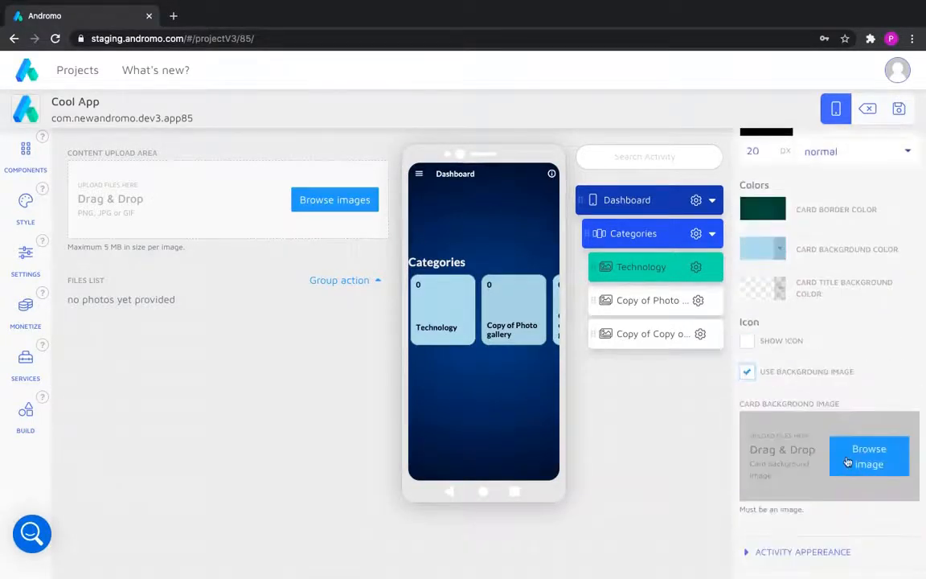
click(851, 460)
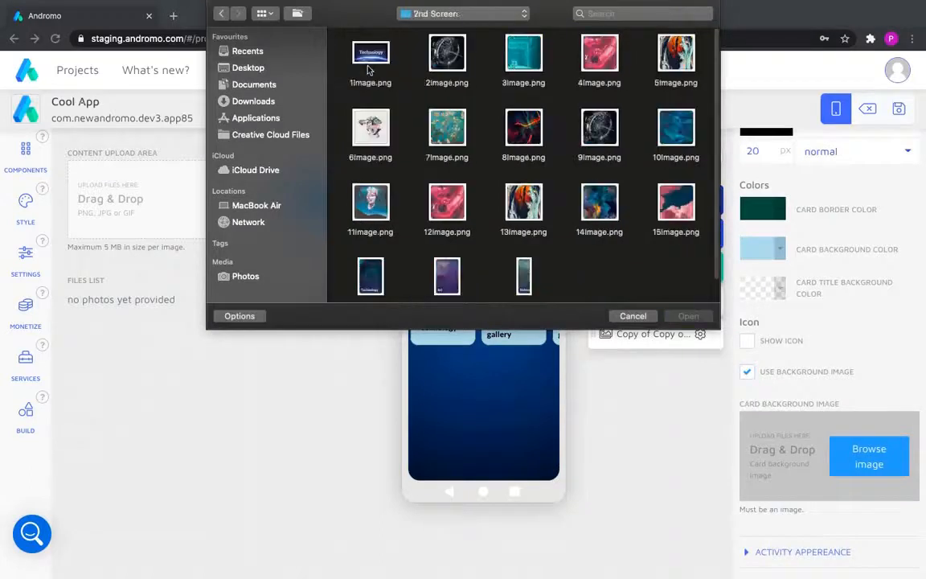
double_click(375, 276)
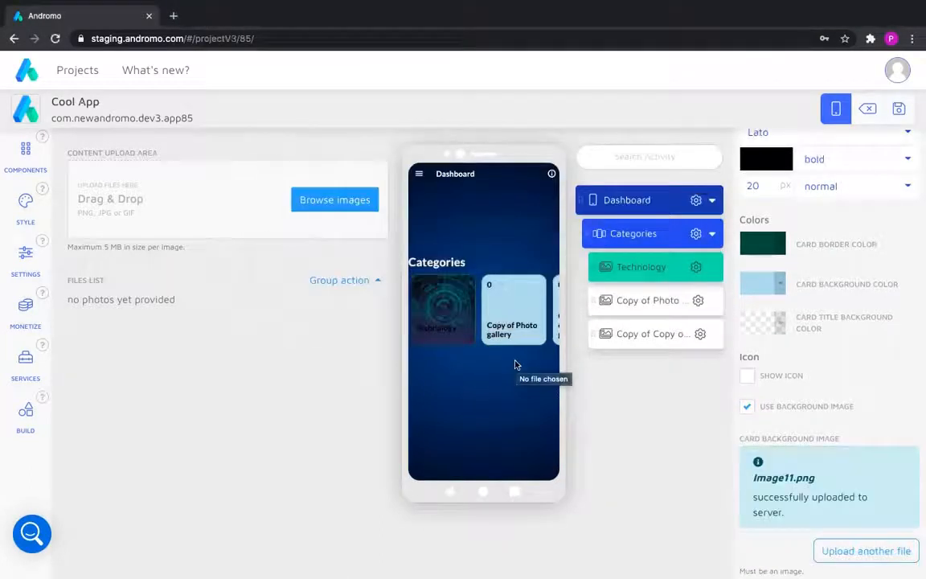
Change the title text colour of the Technology gallery's dashboard card to near-white.
scroll(833, 382, up, 5)
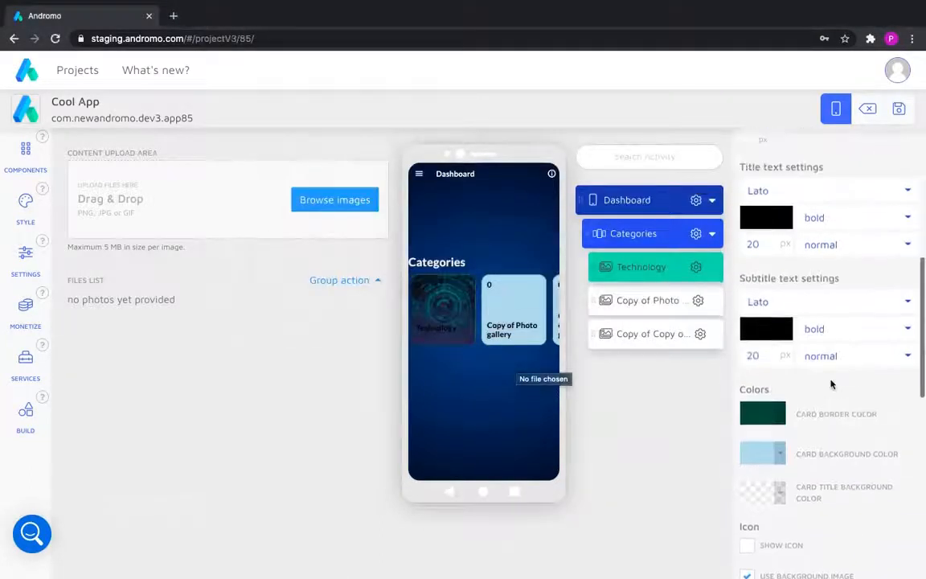
click(765, 313)
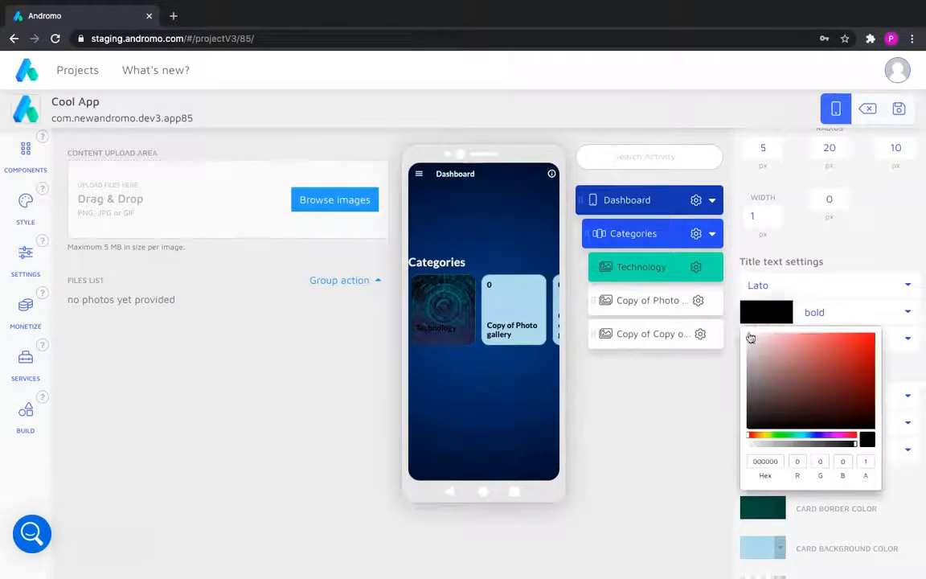
click(577, 346)
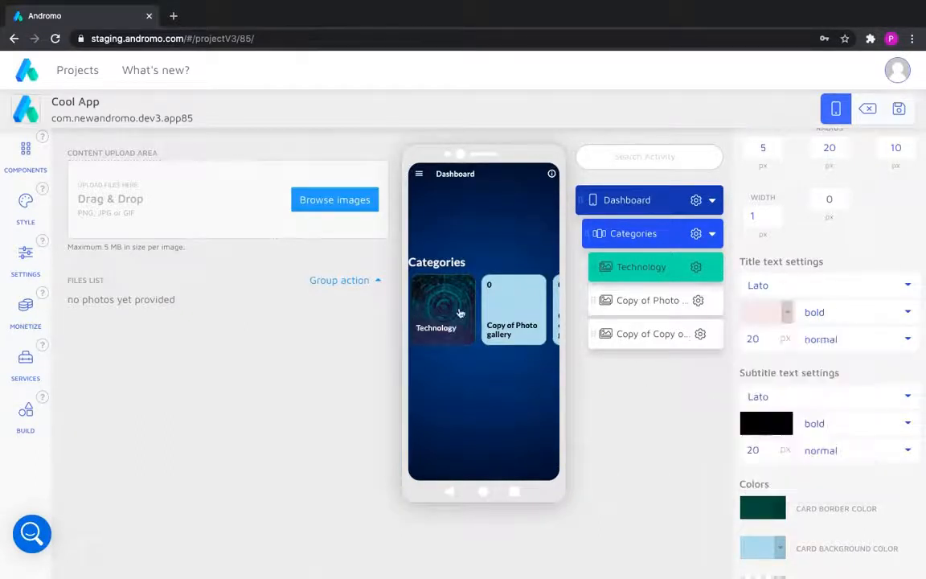
Rename the second photo gallery in the Categories group as Art.
click(647, 303)
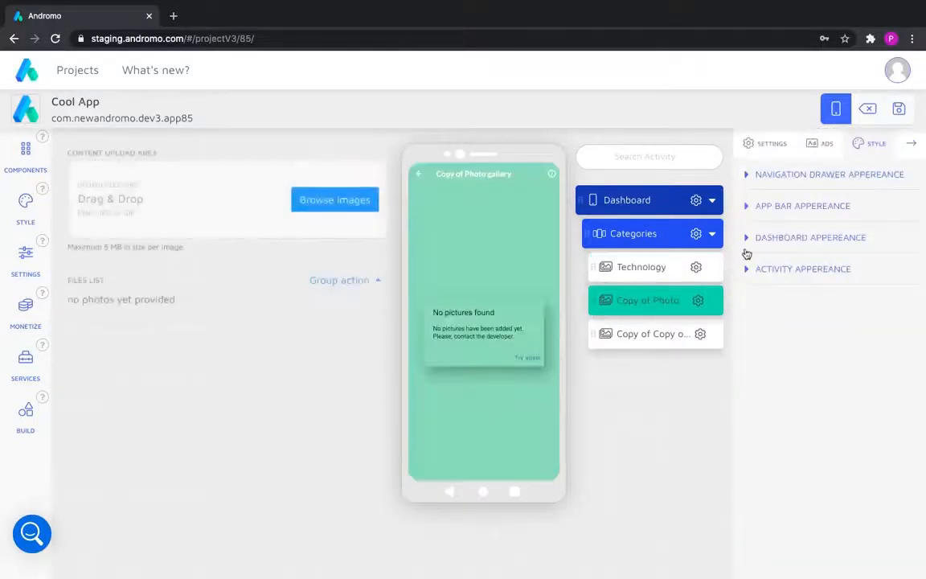
click(747, 239)
click(770, 144)
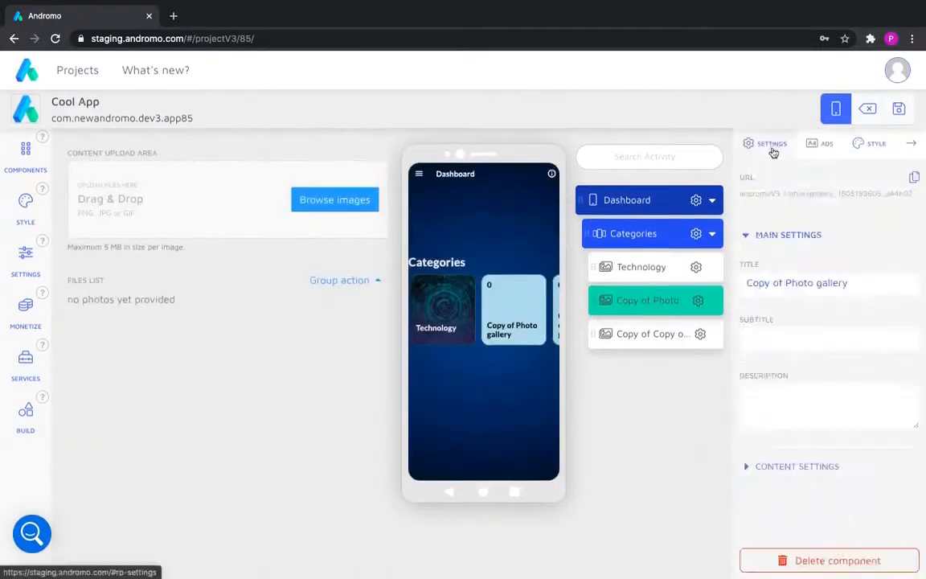
drag(849, 283, 757, 291)
text(Art)
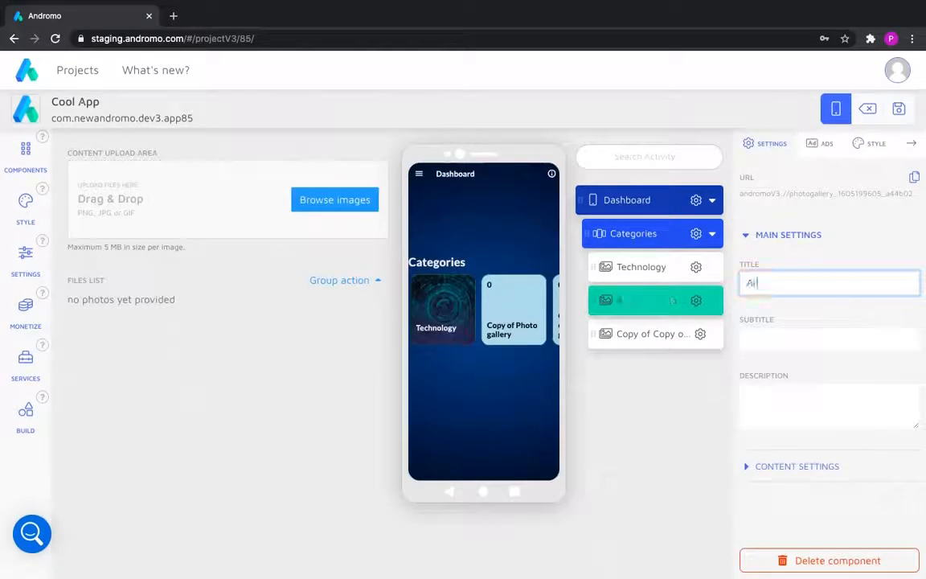
Change the title text colour of the Art gallery's dashboard card to near-white.
click(872, 143)
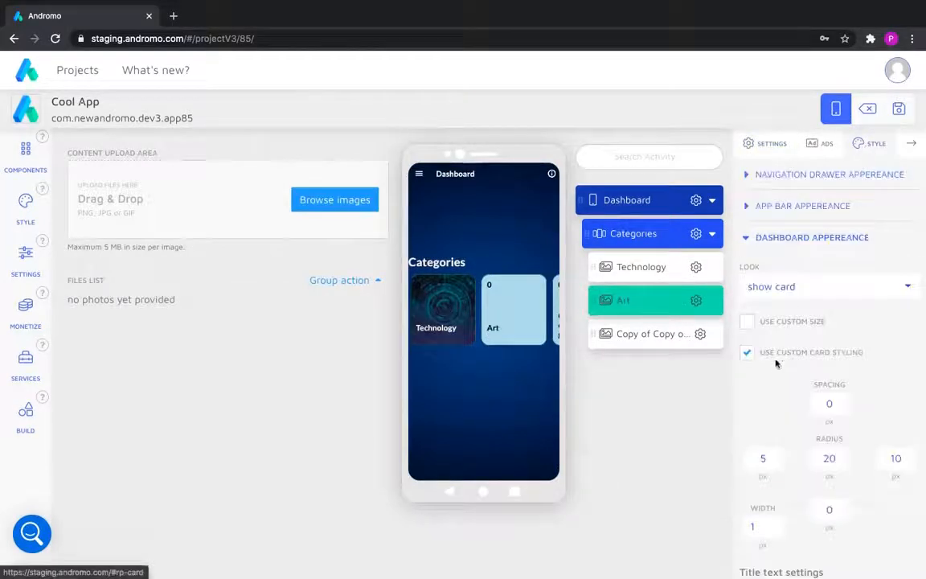
scroll(796, 425, down, 1)
scroll(796, 425, down, 4)
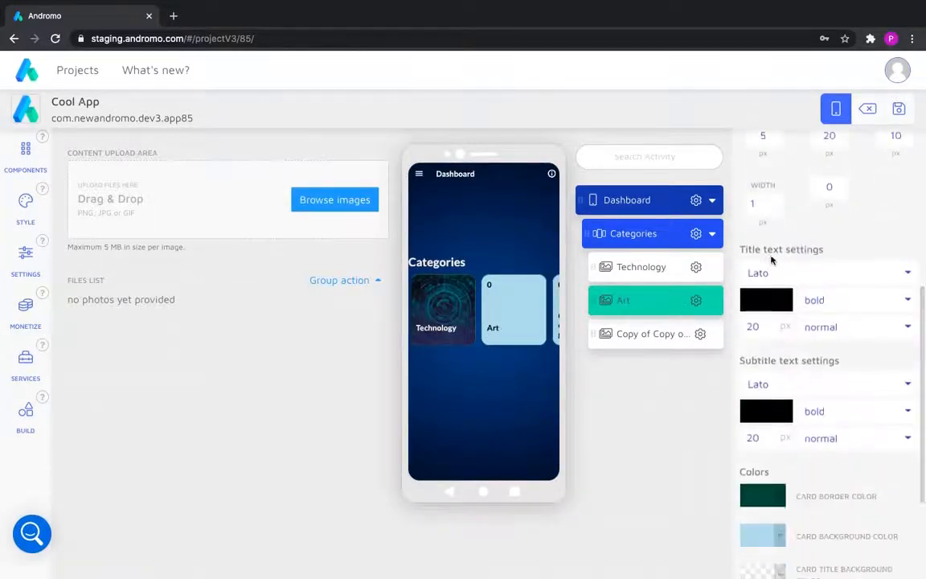
click(764, 300)
click(750, 328)
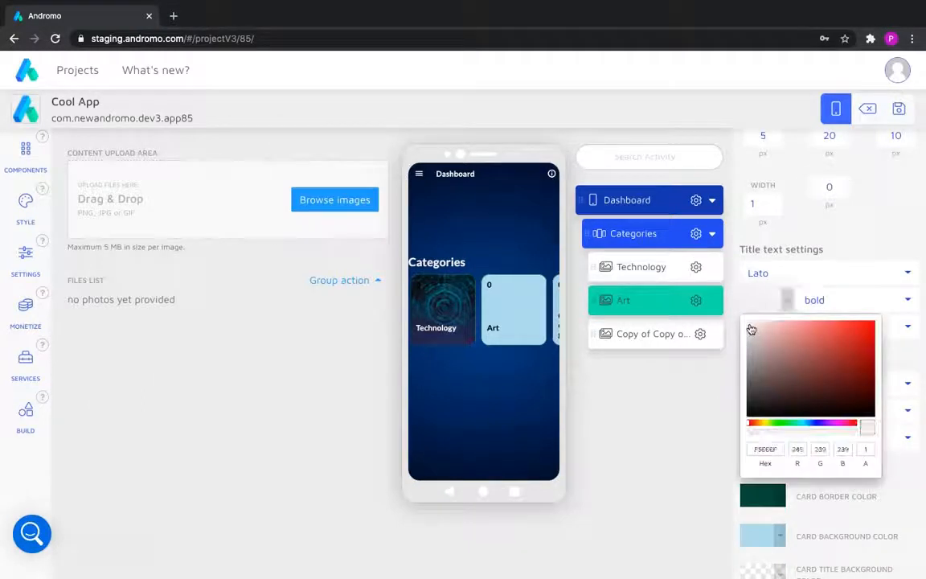
click(715, 422)
Enable a background image for the Art gallery's dashboard card and upload Image22.png.
scroll(756, 477, down, 3)
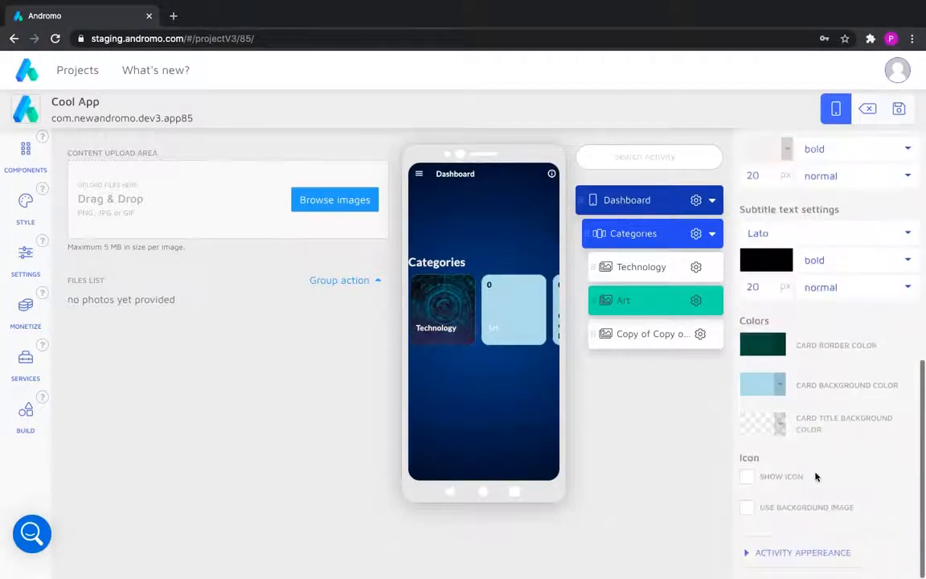
click(747, 508)
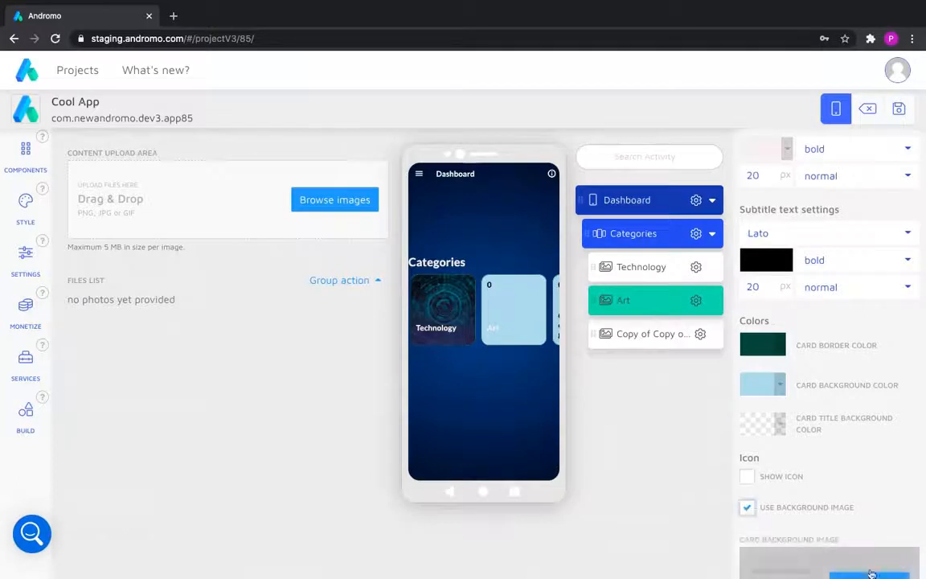
click(870, 575)
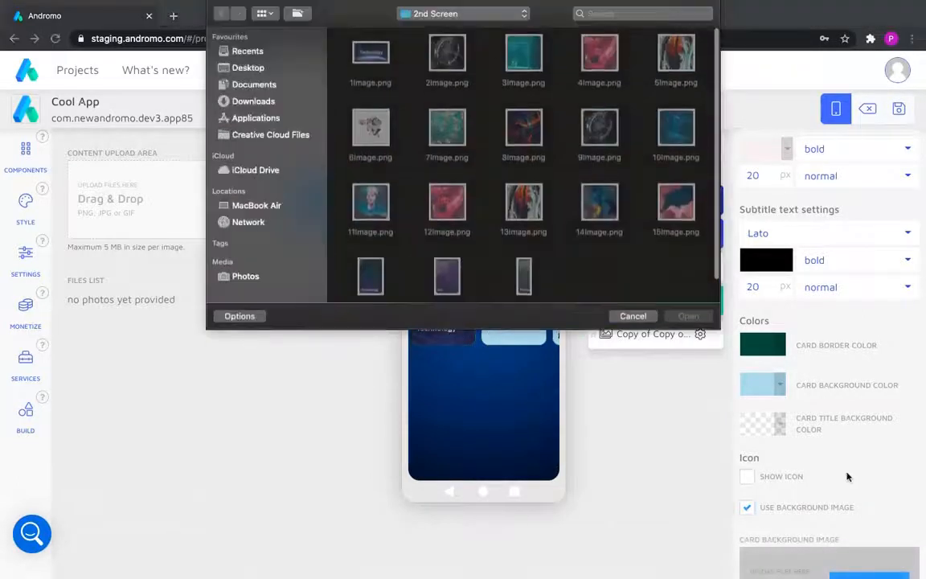
double_click(447, 276)
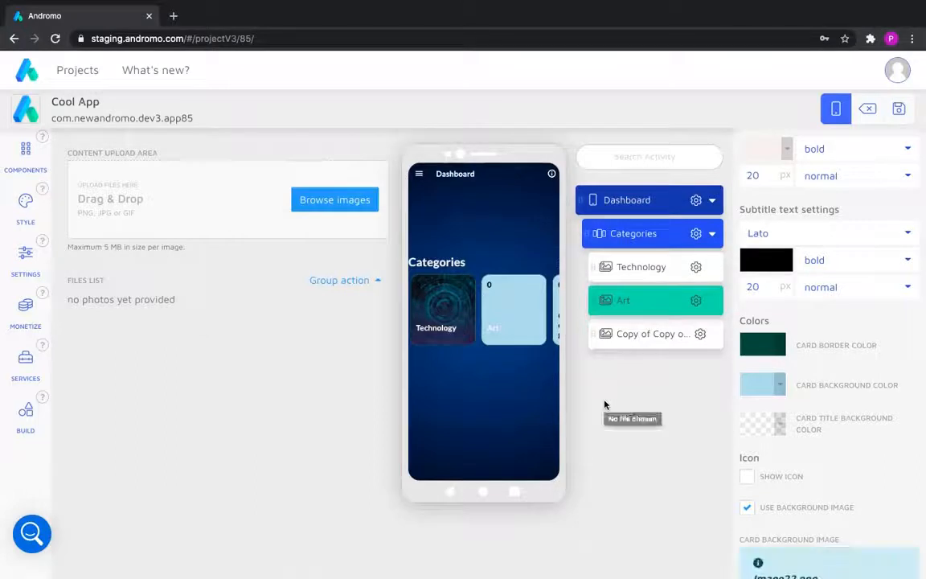
Rename the third photo gallery in the Categories group as Nature.
click(642, 332)
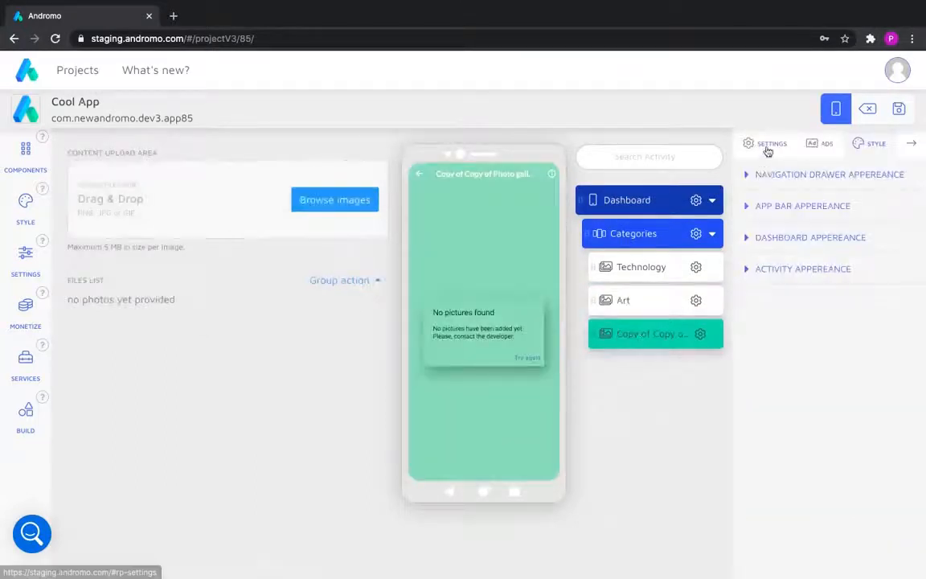
click(767, 144)
text(Nature)
Change the title text colour of the Nature gallery's dashboard card to a very pale pink.
click(858, 146)
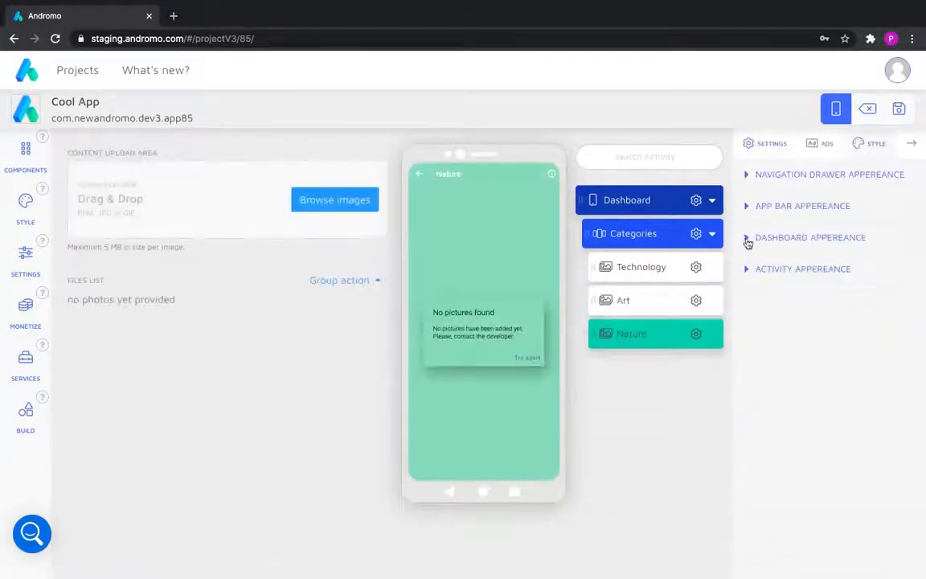
click(748, 239)
scroll(798, 446, down, 5)
drag(454, 313, 414, 314)
scroll(789, 304, up, 2)
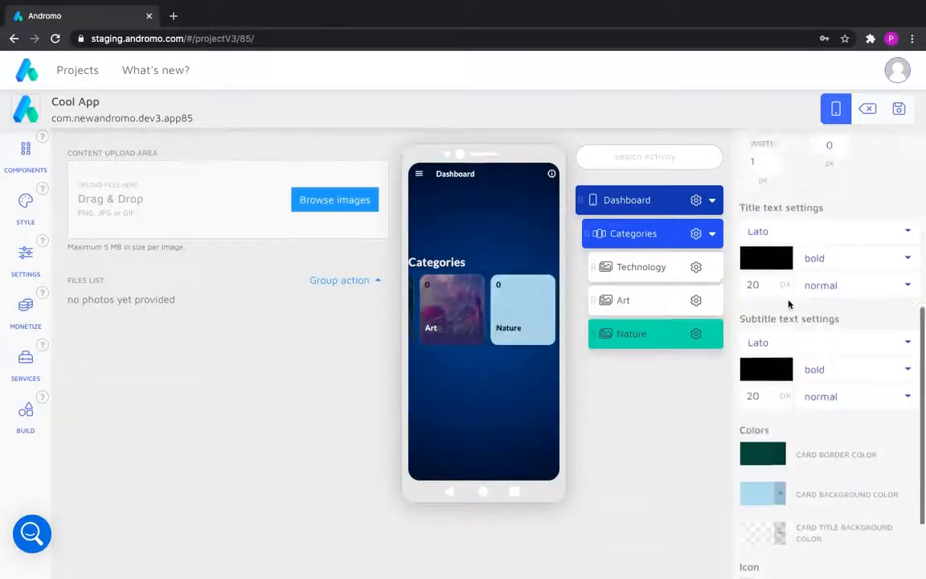
click(765, 304)
click(756, 329)
click(891, 385)
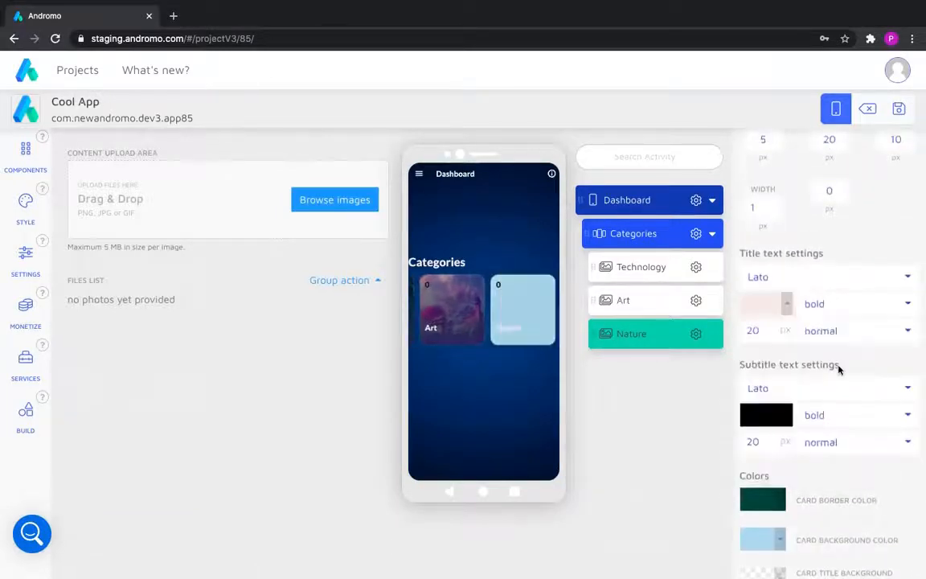
Enable a background image for the Nature gallery's dashboard card, upload Image-7.png and check the carousel in the phone preview.
scroll(788, 361, down, 2)
click(747, 504)
scroll(804, 482, down, 2)
click(847, 440)
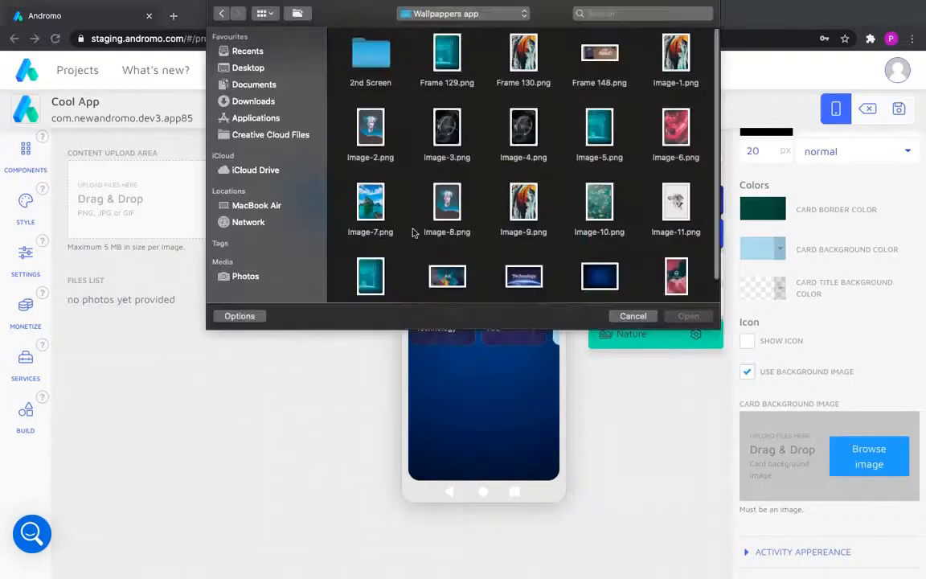
double_click(365, 208)
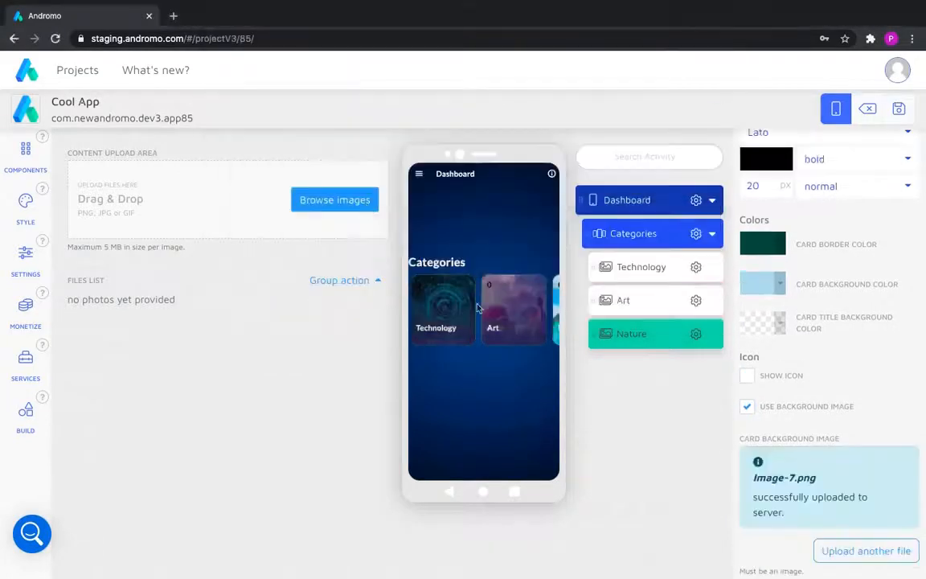
scroll(517, 304, left, 2)
scroll(517, 305, right, 2)
scroll(517, 304, left, 2)
Upload Image-2.png, Image-4.png, Image-7.png and the teal Image.png from the Wallpappers app folder to the Technology gallery.
click(647, 267)
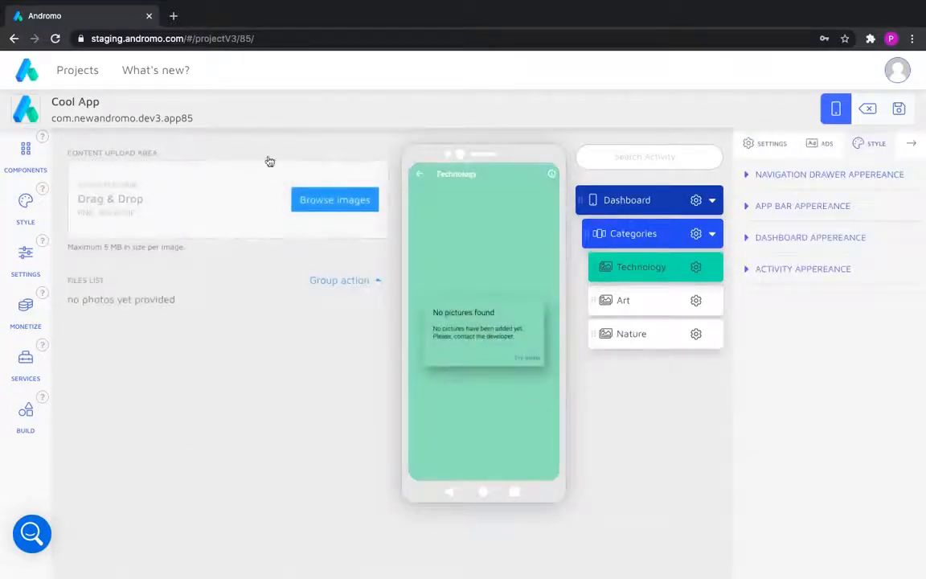
click(322, 205)
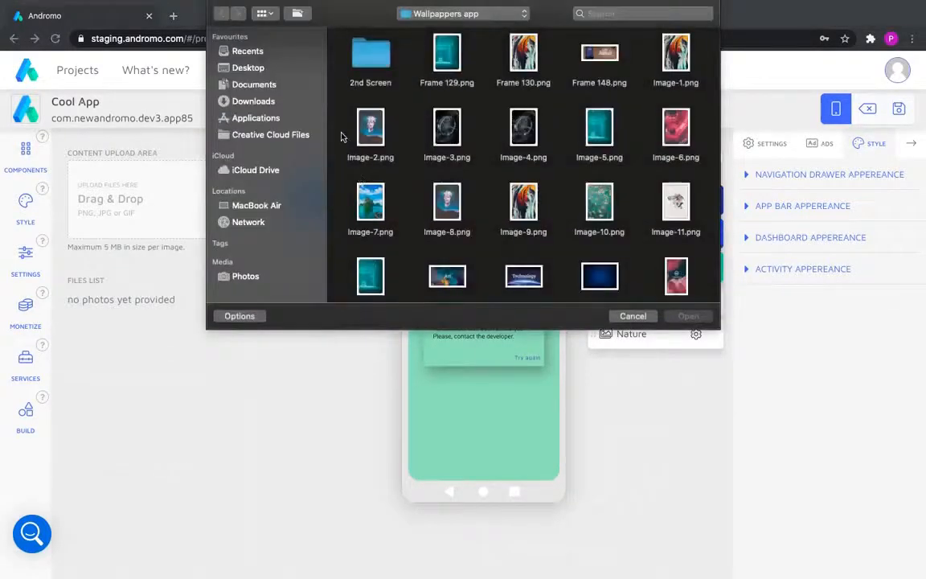
drag(340, 136, 353, 251)
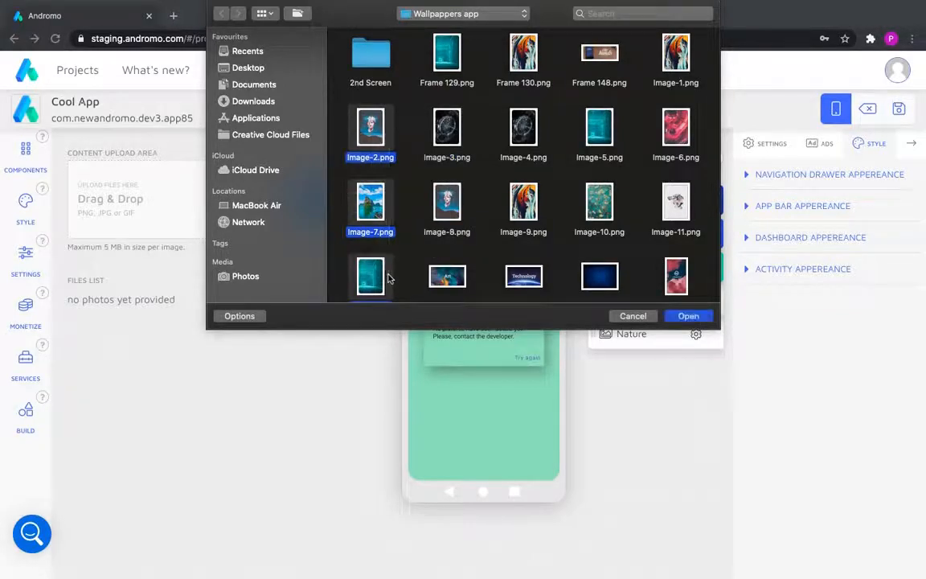
super+click(524, 127)
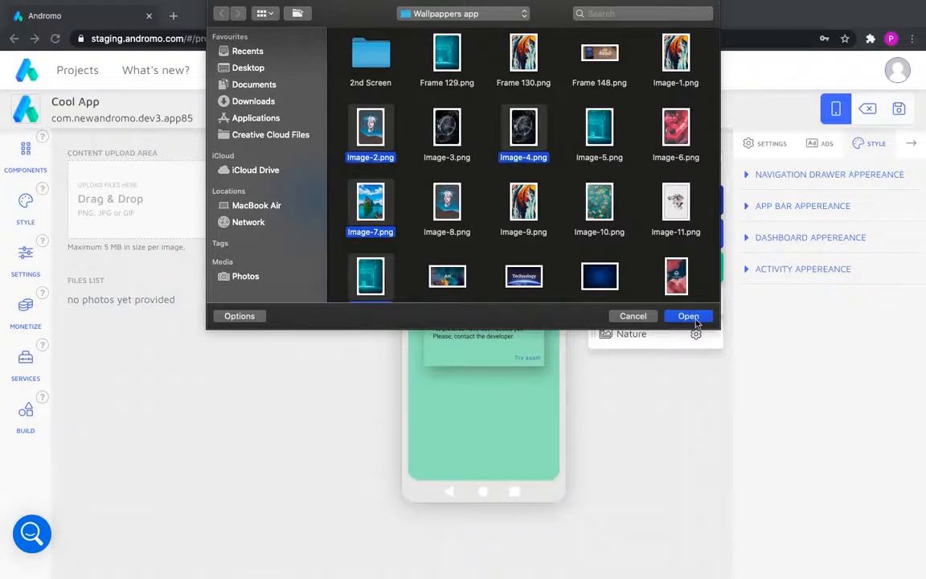
click(693, 318)
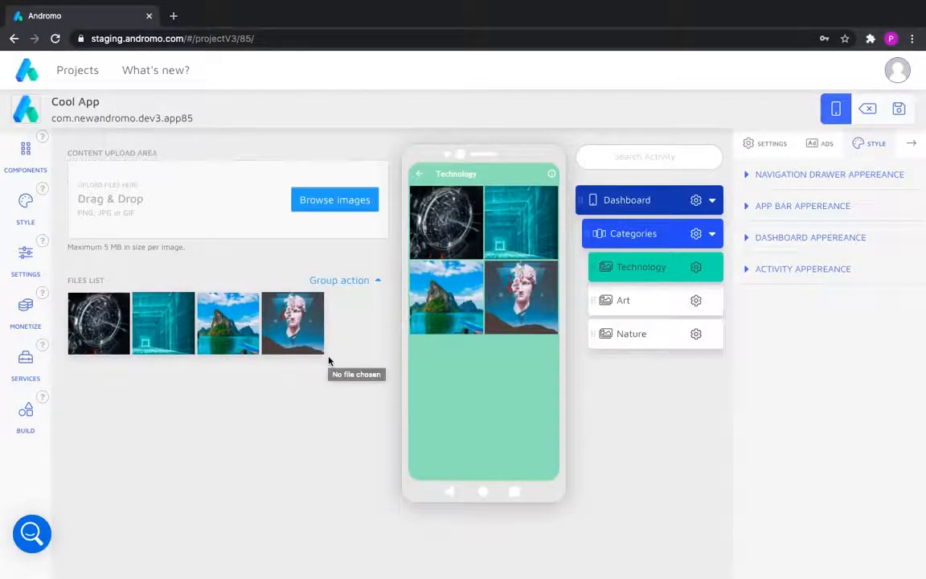
Select all images in the Technology gallery's files list and deselect them again.
click(341, 281)
click(330, 310)
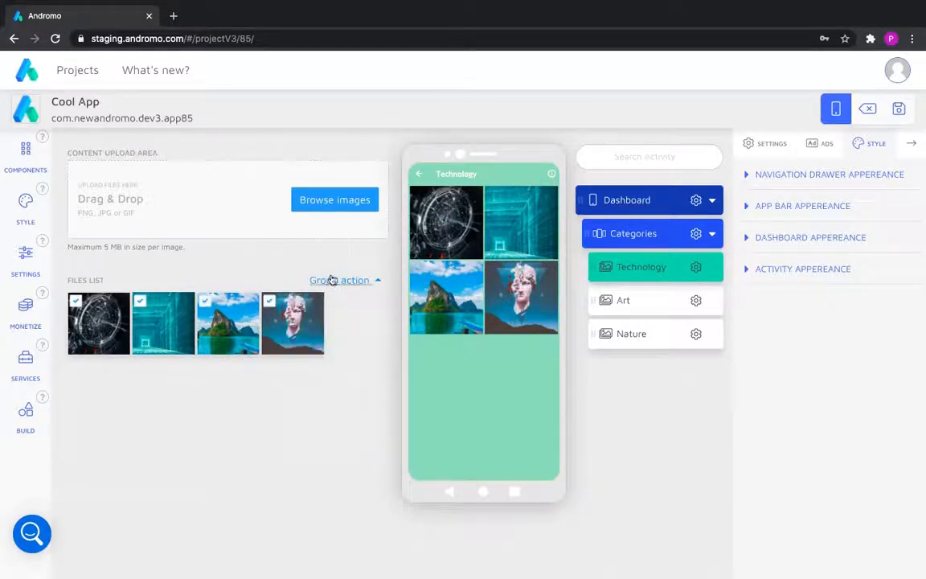
click(325, 281)
click(324, 329)
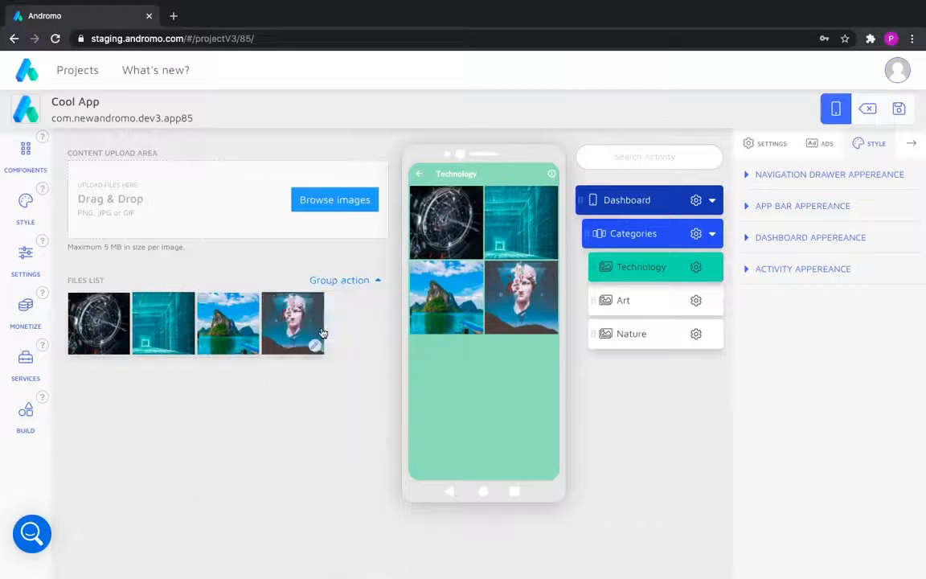
Set the title of the teal image in the Technology gallery to Abstract and apply it.
click(149, 322)
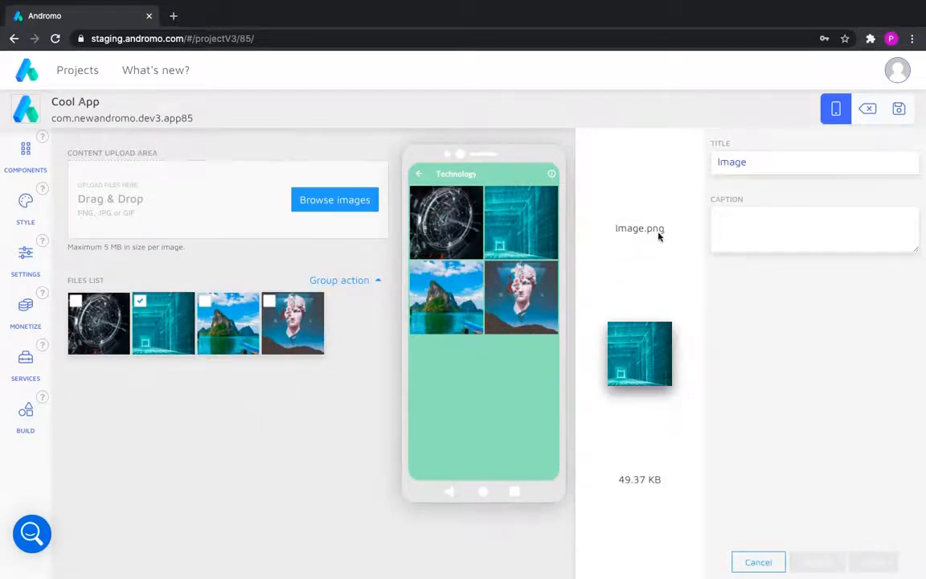
triple_click(749, 163)
text(Abstract)
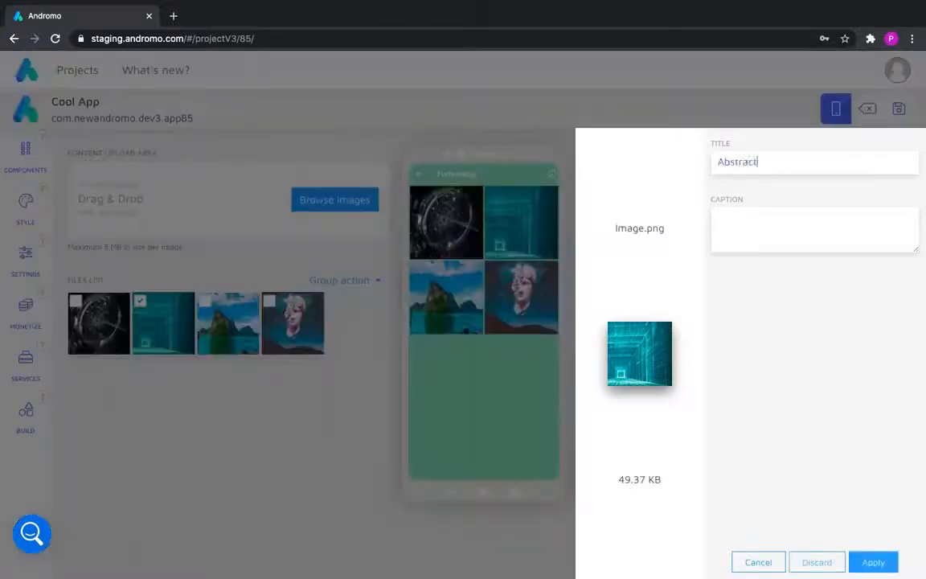
click(871, 562)
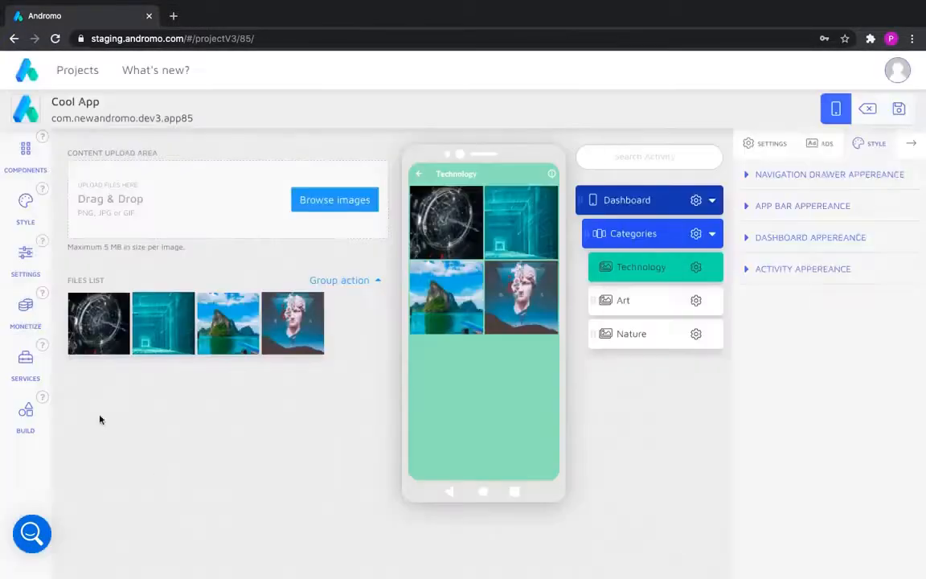
Move the teal and black images to the bottom of the Technology gallery's files list and back to the top as a group.
click(150, 342)
click(79, 305)
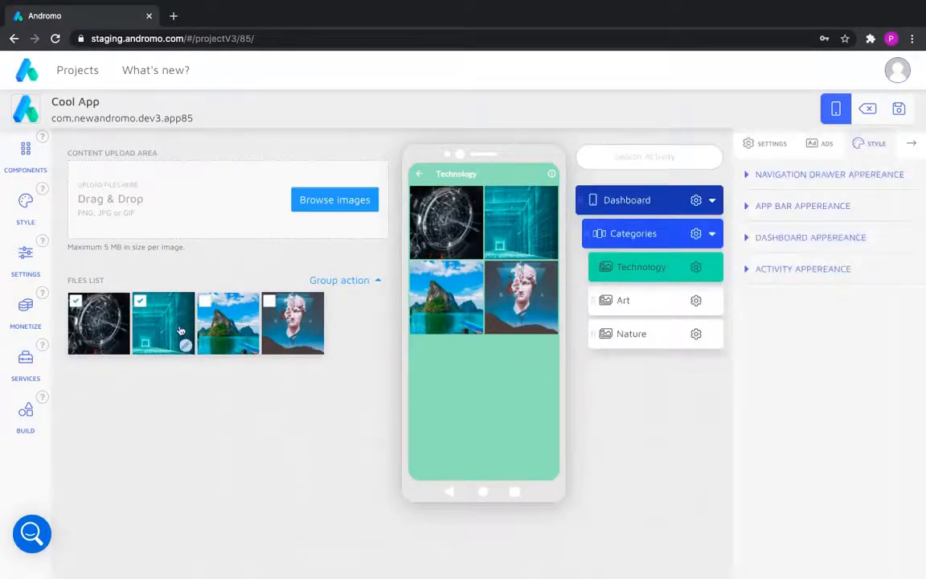
click(336, 279)
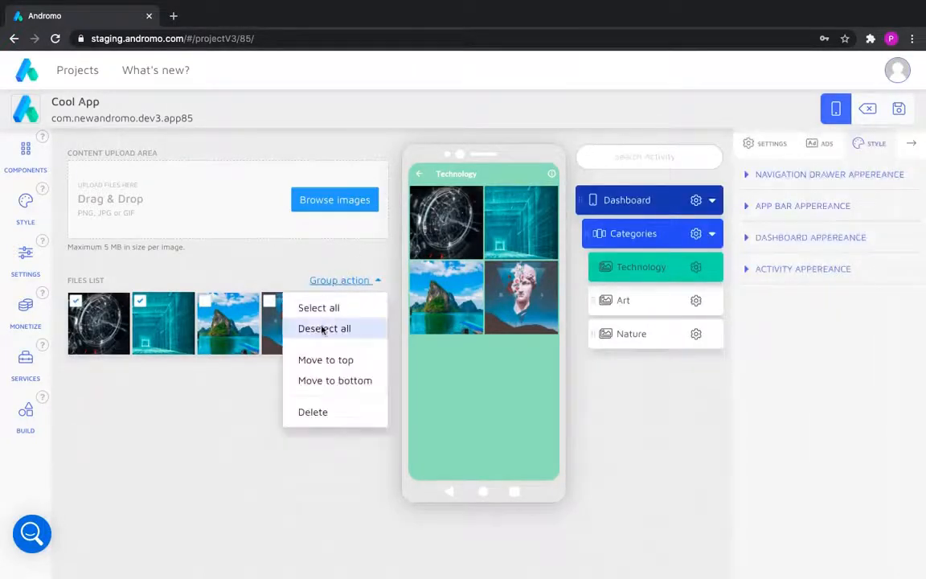
click(320, 383)
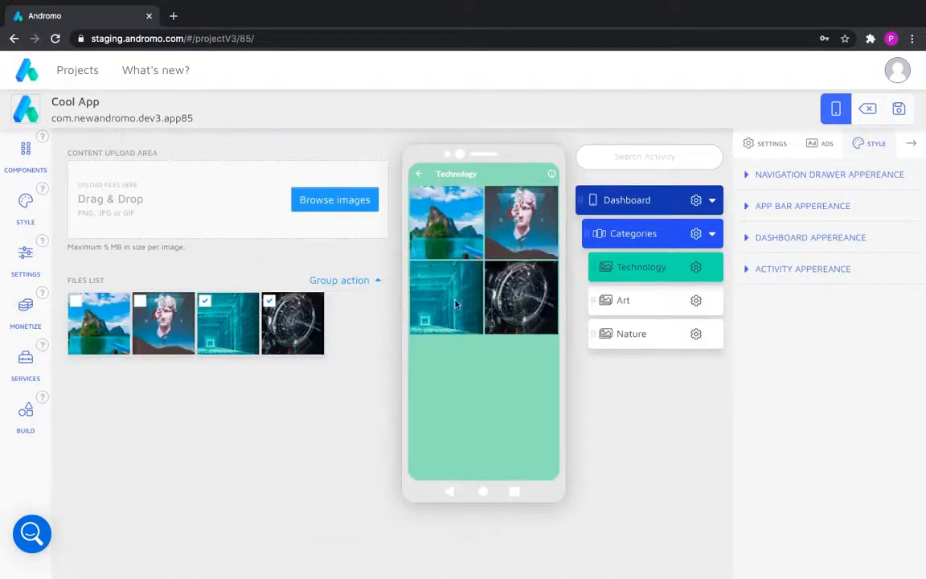
click(331, 280)
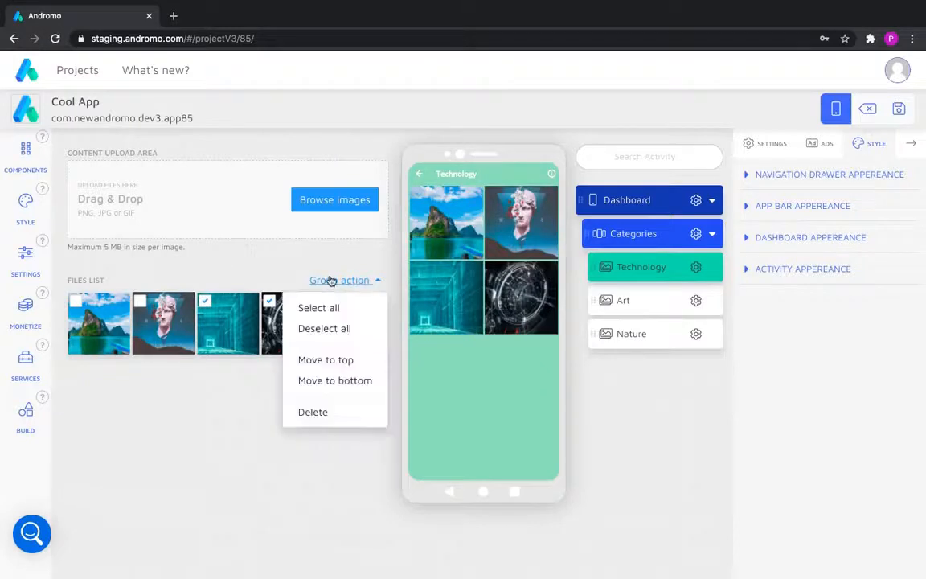
click(319, 360)
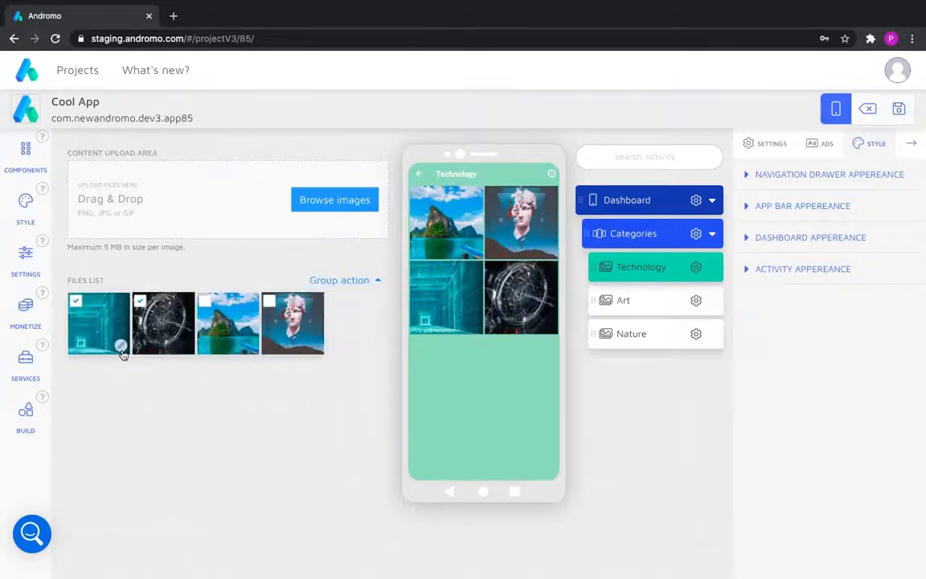
Try a columns count of 1 for the Technology gallery's image grid.
click(768, 144)
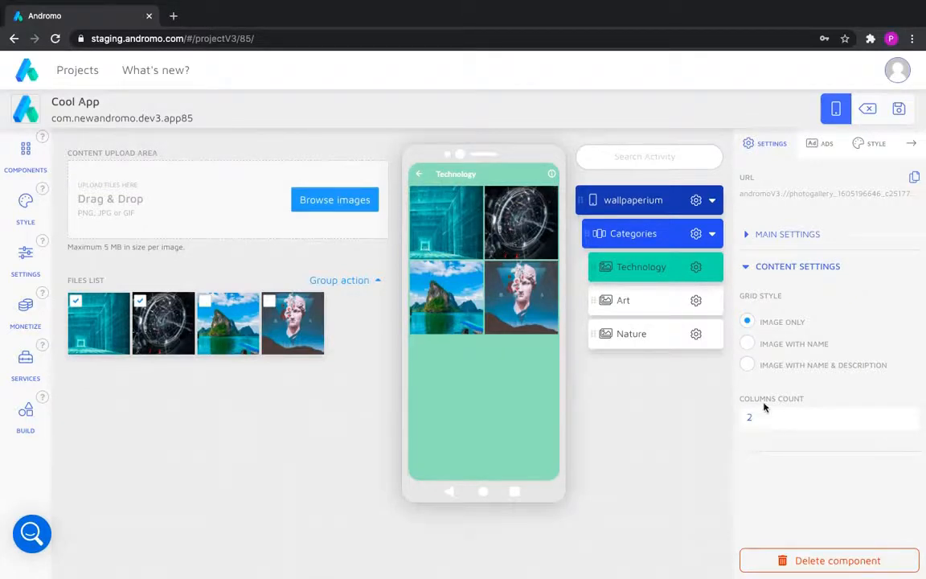
drag(753, 420, 738, 419)
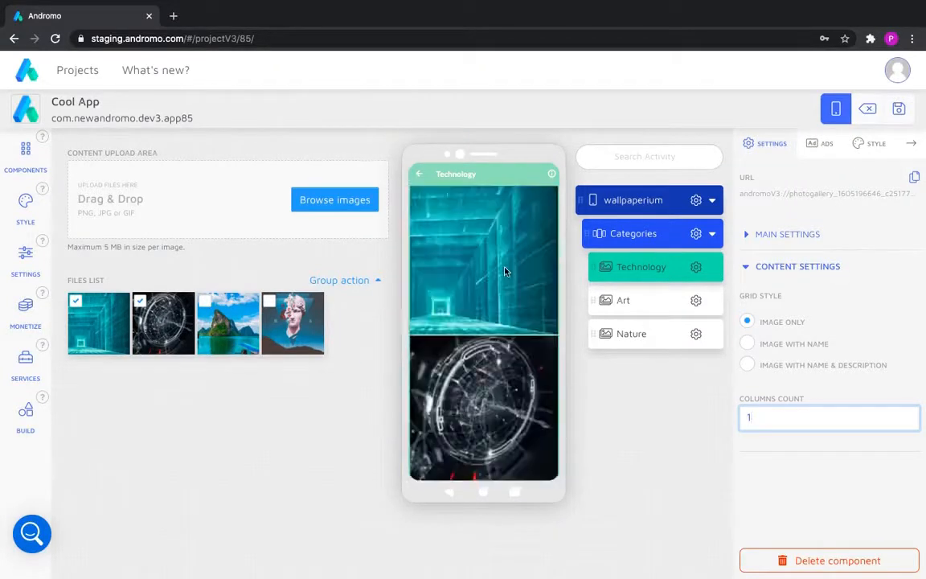
click(862, 143)
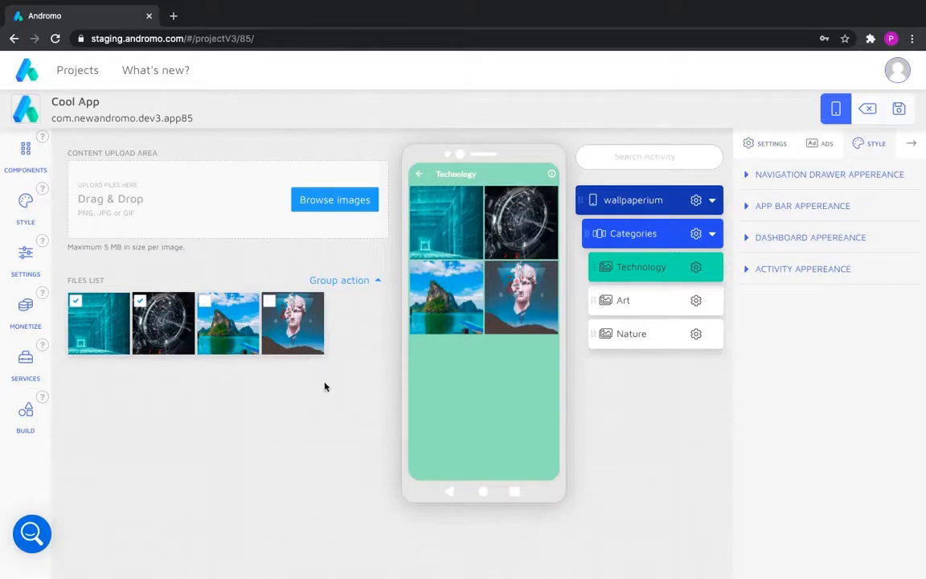
Upload Frame 148.png, Image-5.png, Image-10.png and the dark blue background image from the Wallpappers app folder to the Art gallery.
click(620, 302)
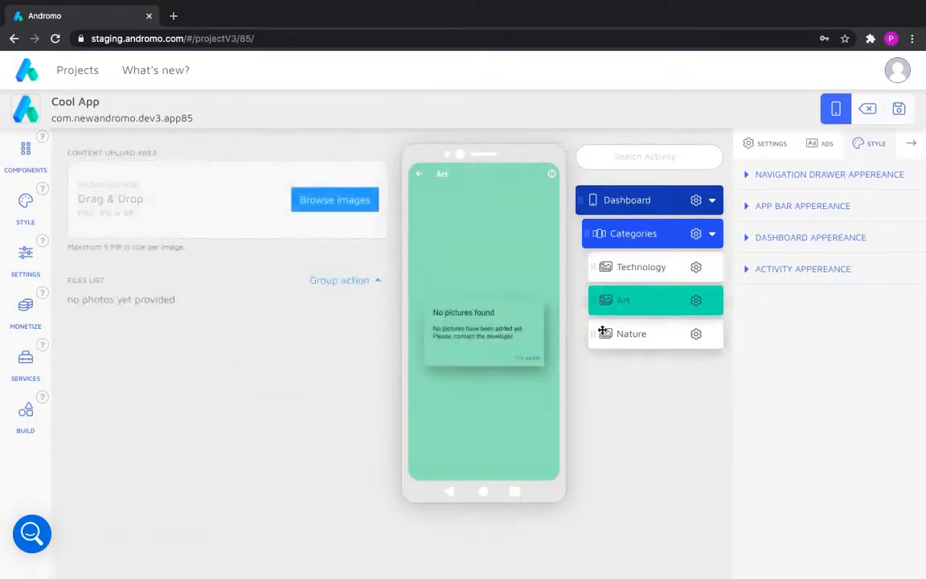
click(324, 208)
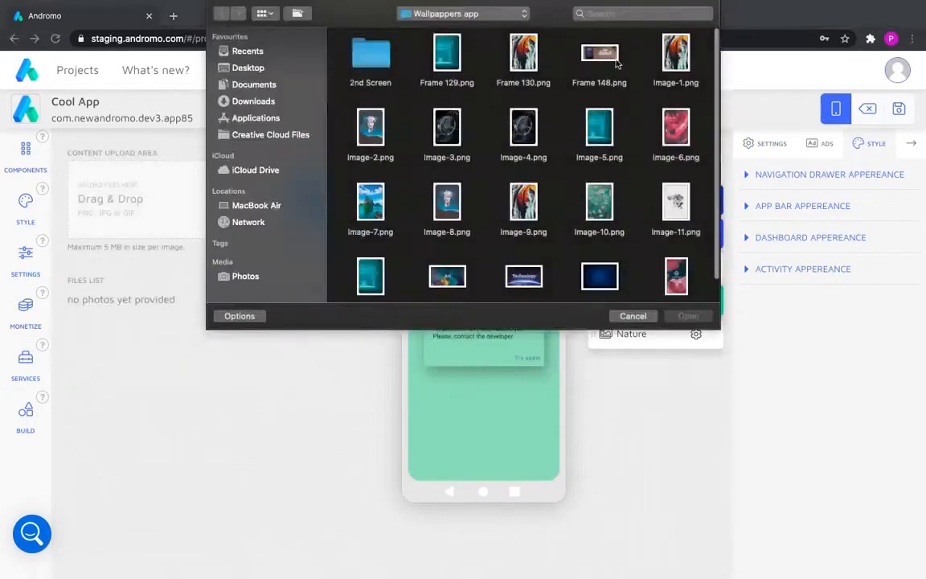
drag(635, 53, 623, 299)
key(Return)
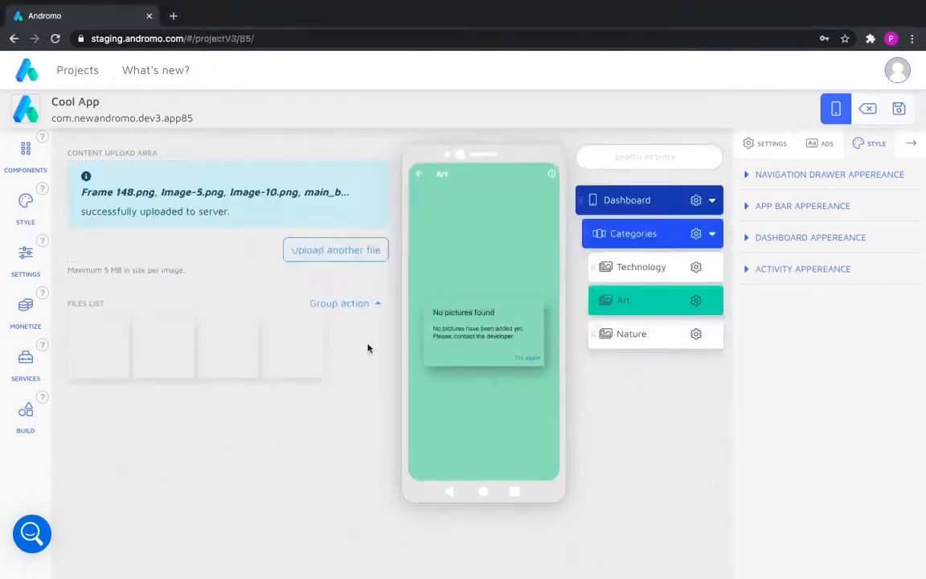
Reopen the Art gallery from the phone preview's dashboard to check its uploaded images, and return to the dashboard.
click(418, 174)
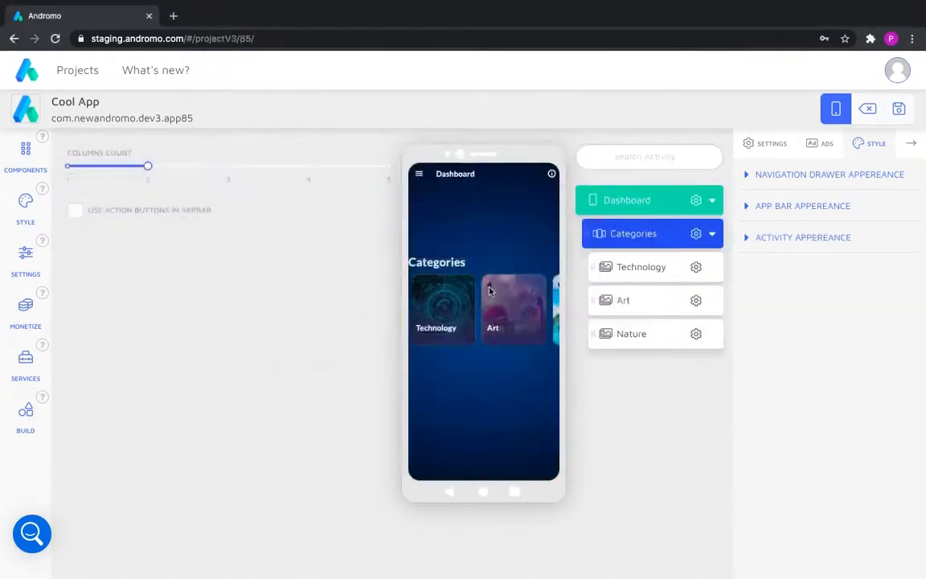
click(491, 298)
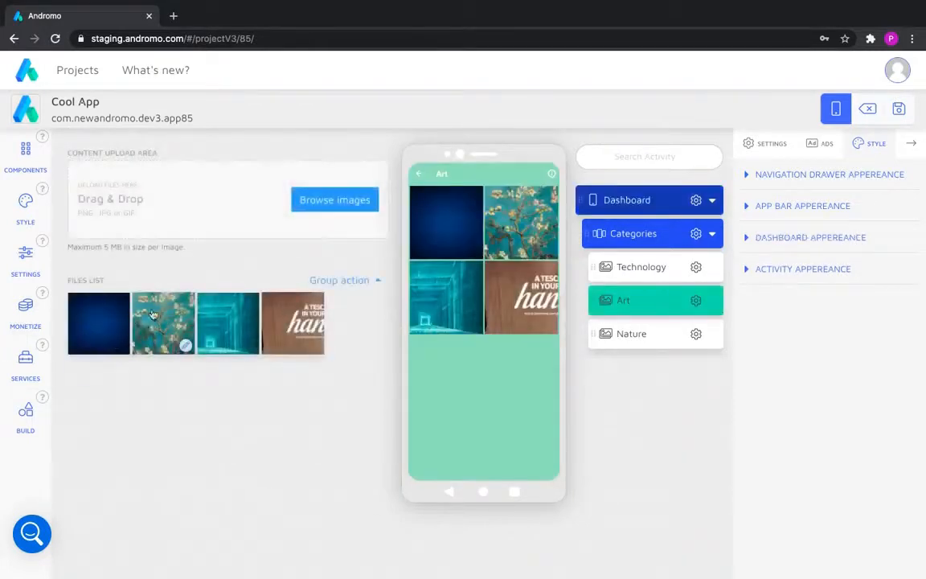
click(418, 174)
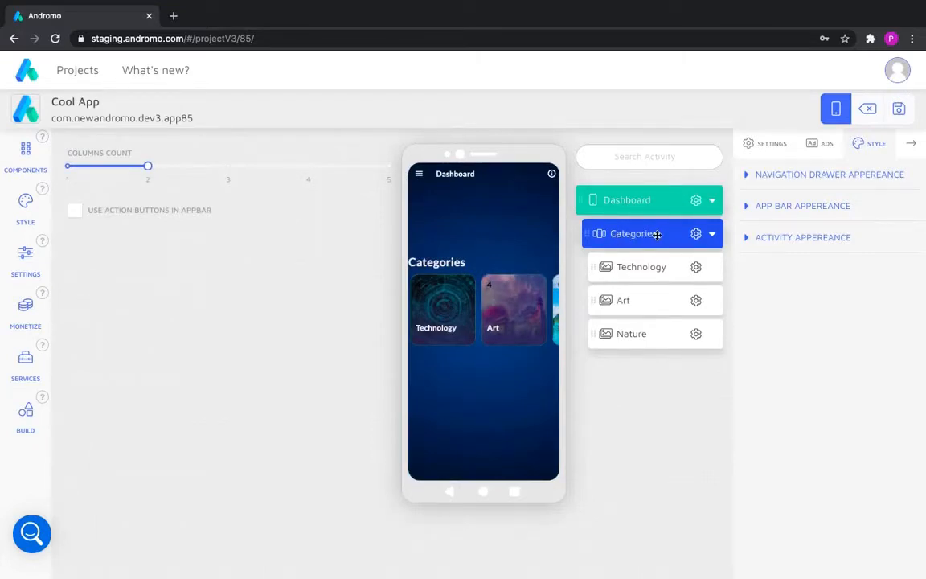
Collapse and expand the Categories group in the activity tree and browse its carousel cards in the phone preview.
click(712, 234)
click(712, 234)
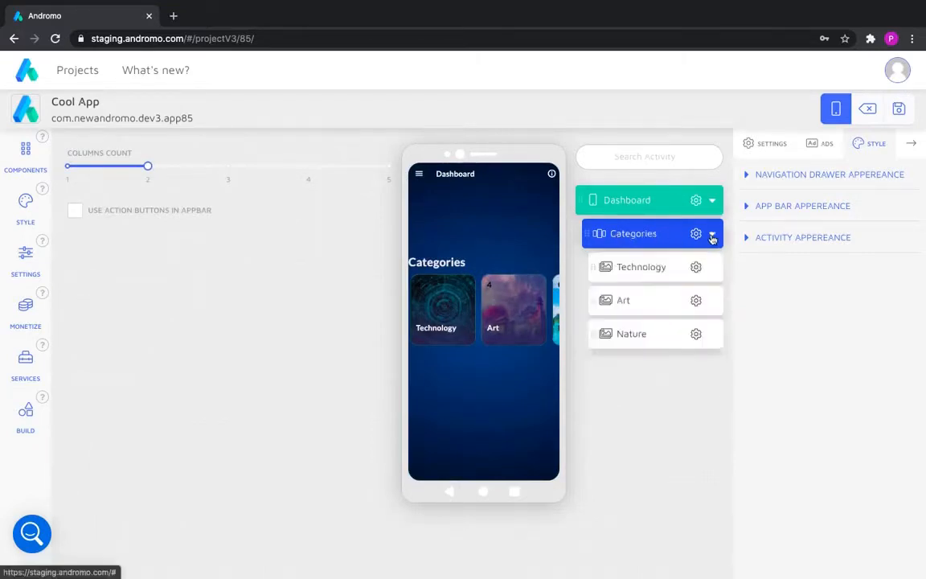
click(713, 234)
click(712, 235)
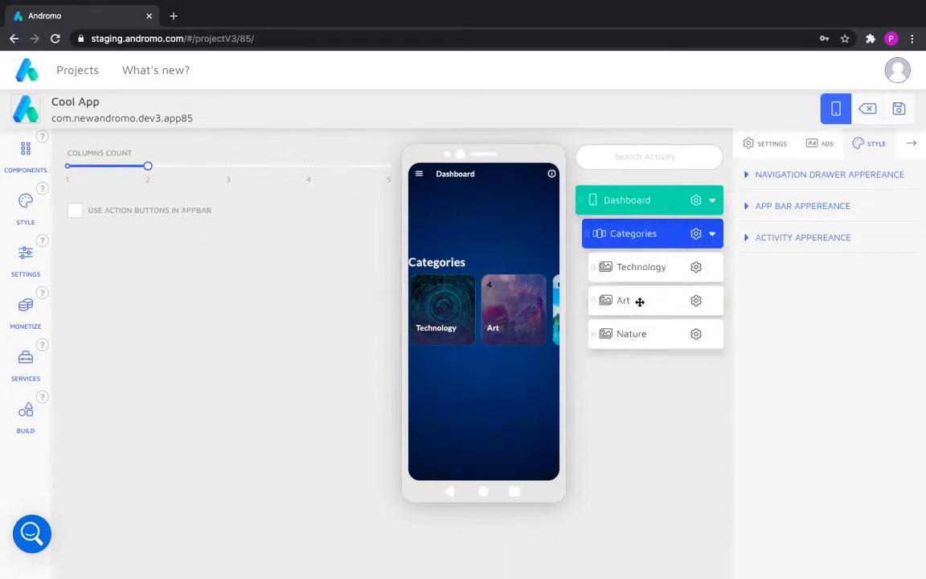
scroll(460, 315, right, 2)
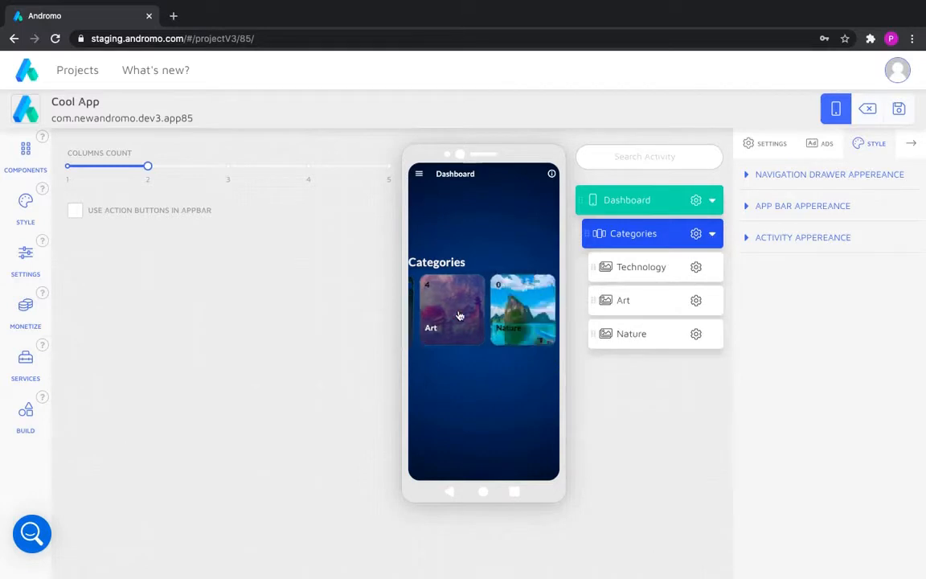
scroll(459, 315, left, 2)
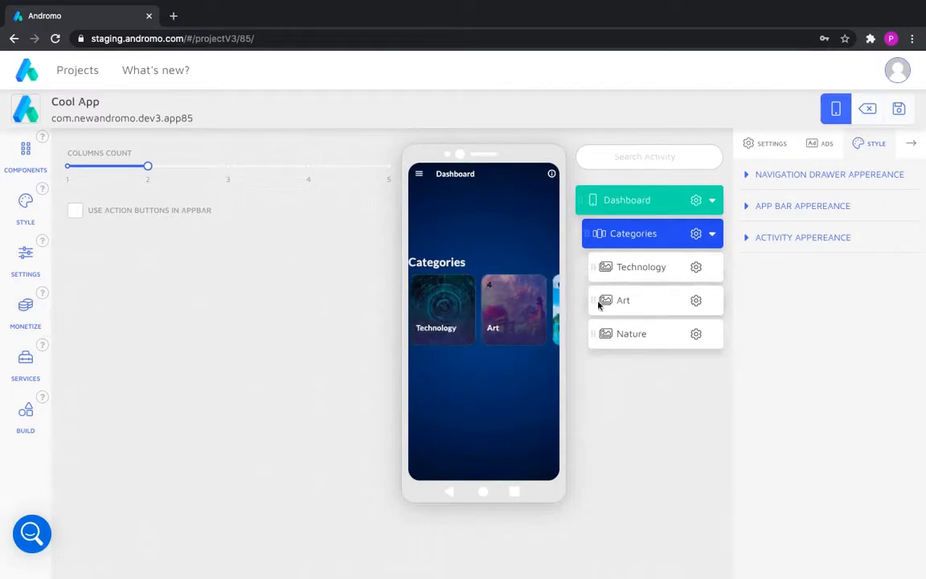
Select the Dashboard and open the Layout group of components that can be added to it.
click(476, 365)
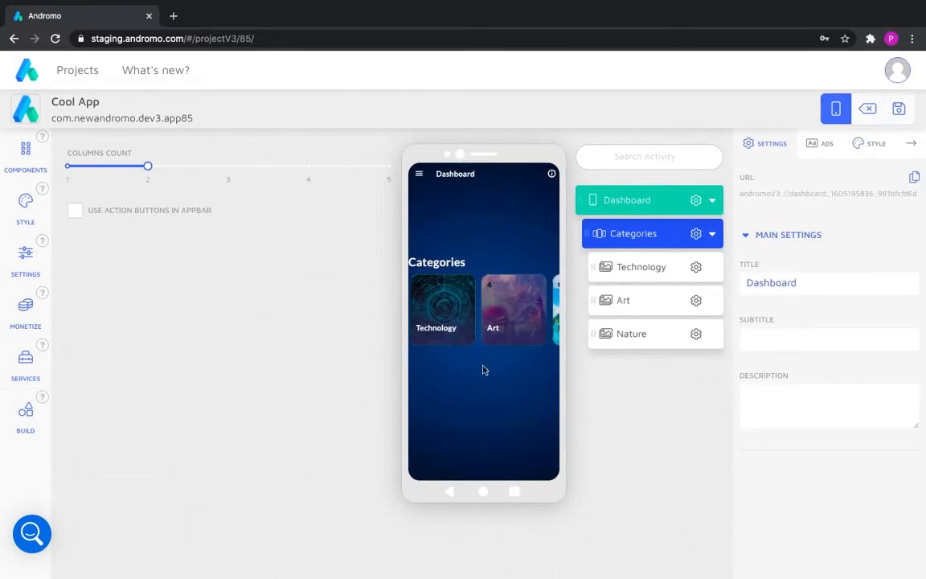
click(26, 155)
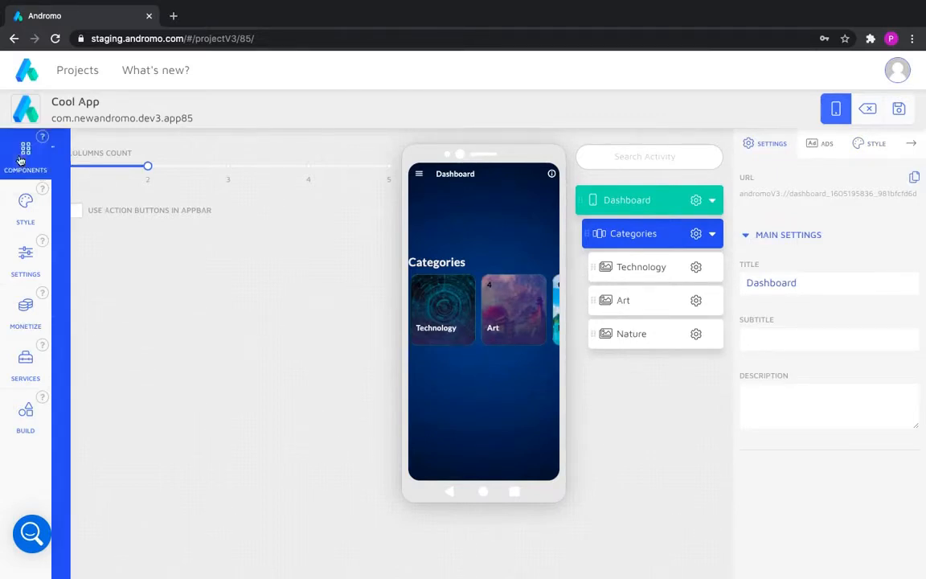
click(75, 209)
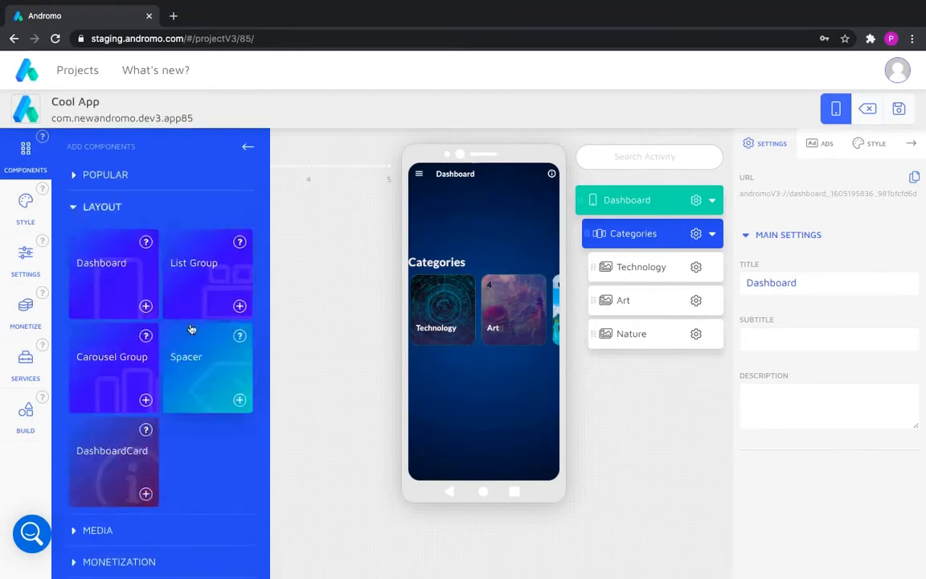